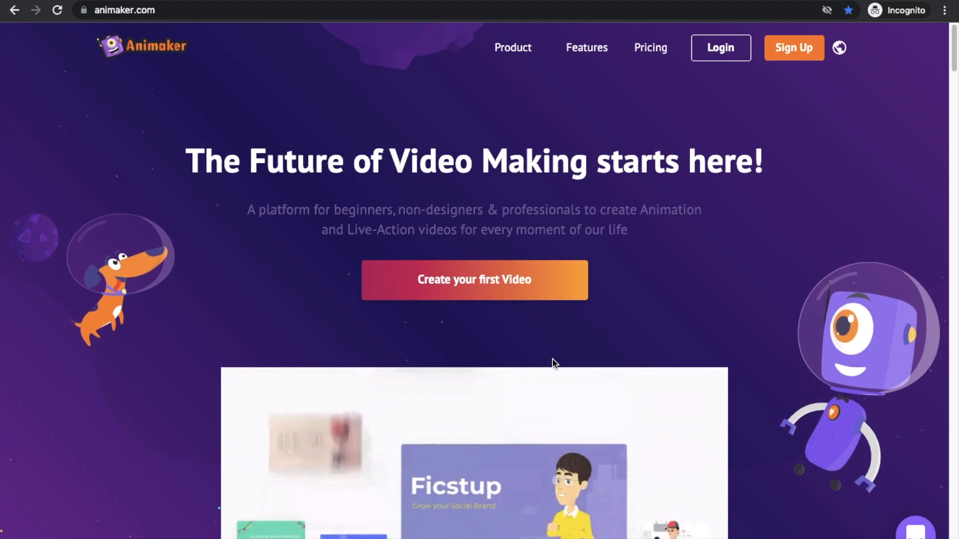
Step: Create a new video project from a blank page
left_click(515, 295)
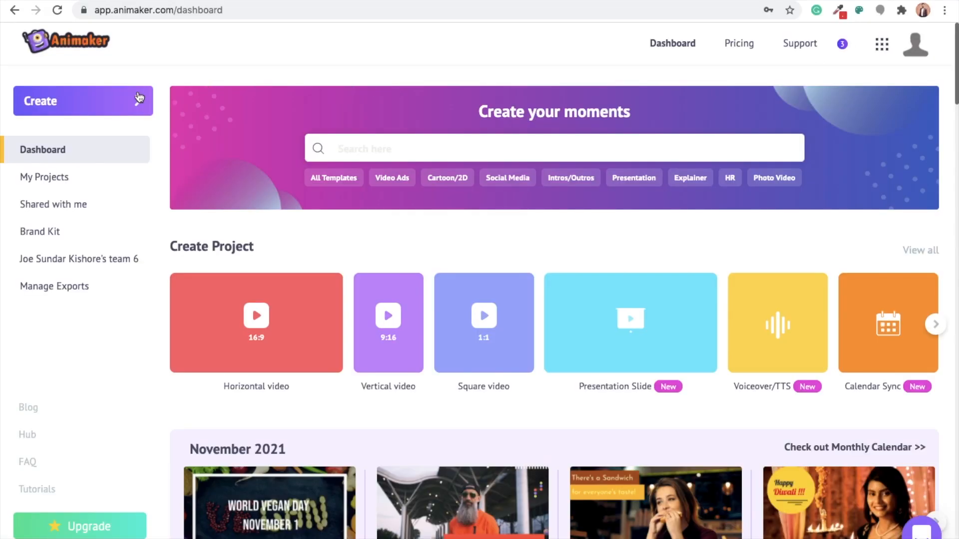
left_click(138, 104)
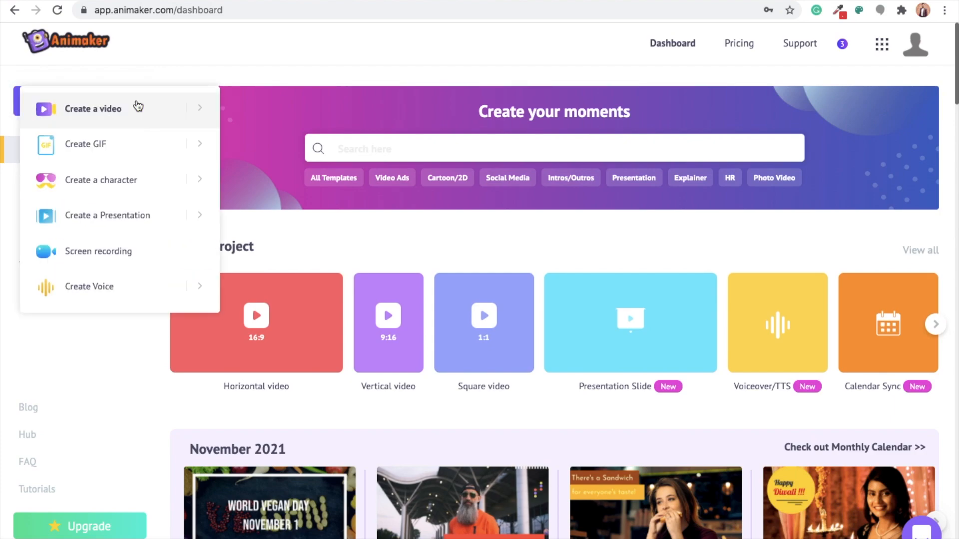
left_click(201, 110)
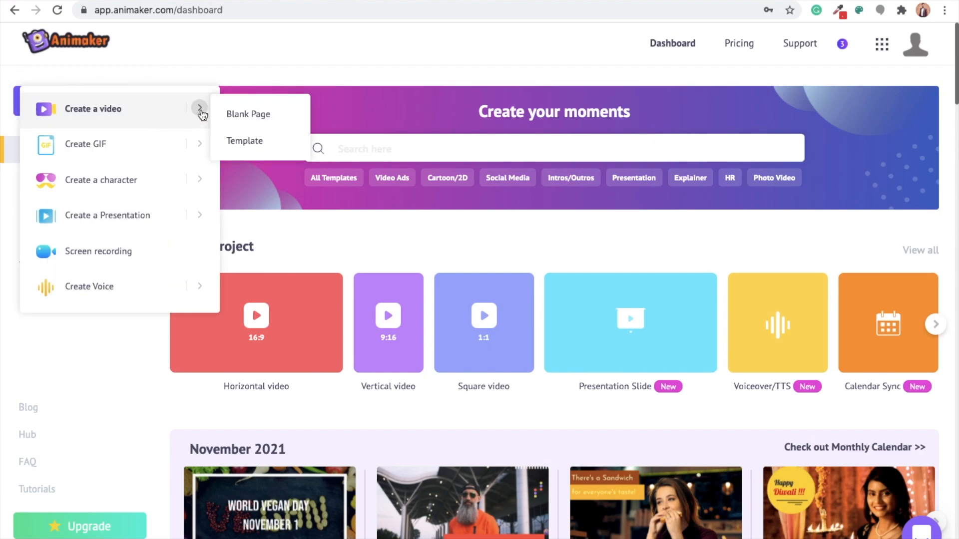
left_click(294, 121)
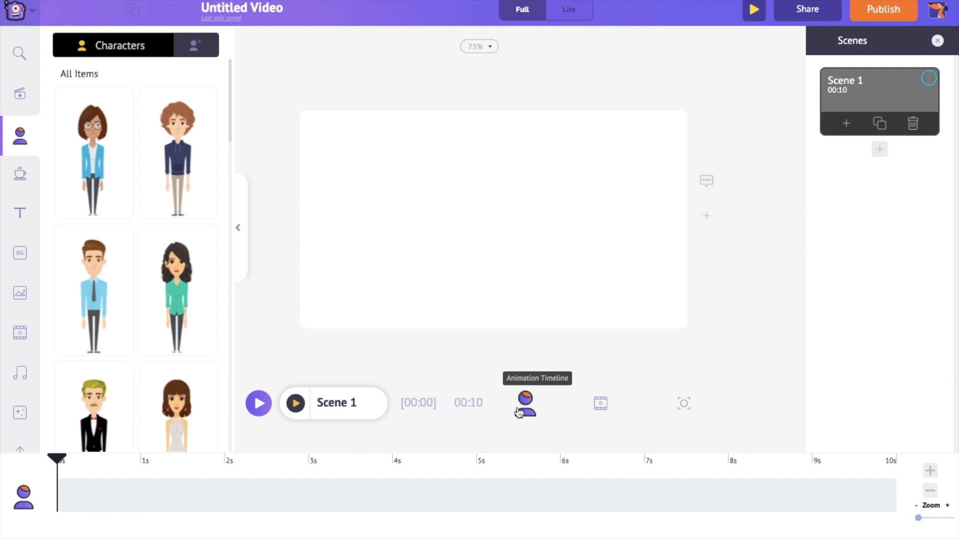
Step: Look through the scene and camera timelines, and return to the animation timeline
left_click(602, 402)
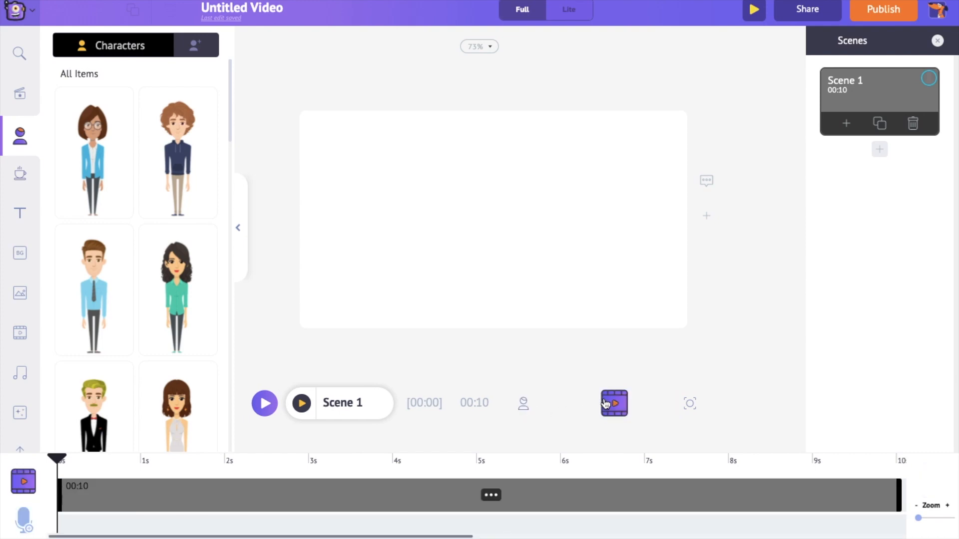
left_click(690, 405)
left_click(526, 409)
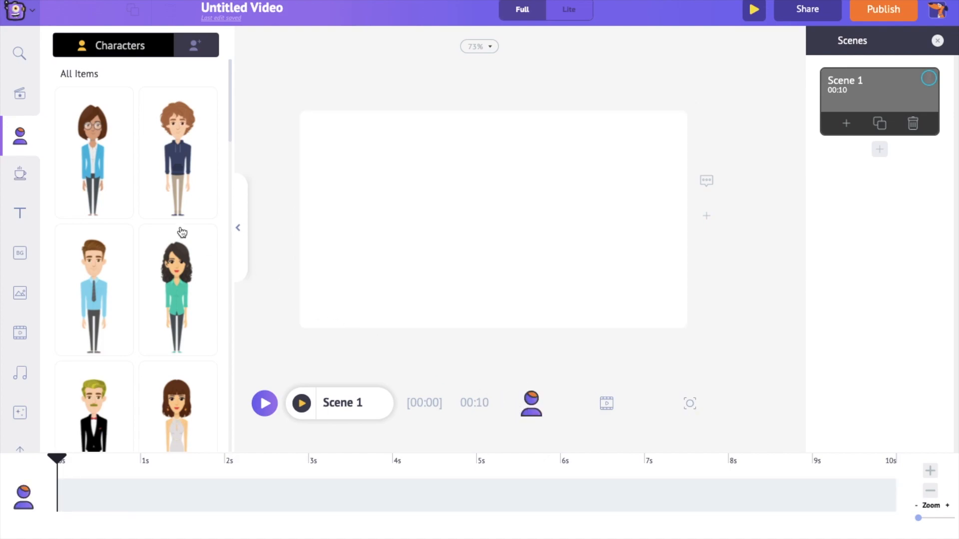
Step: Browse the asset libraries for properties, text, images, videos, effects, music, characters and uploads
left_click(20, 175)
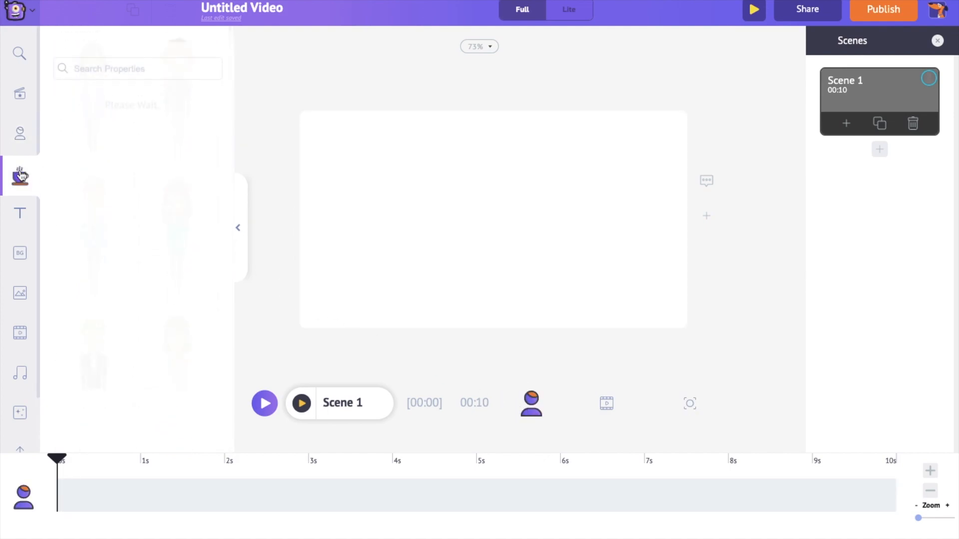
left_click(20, 213)
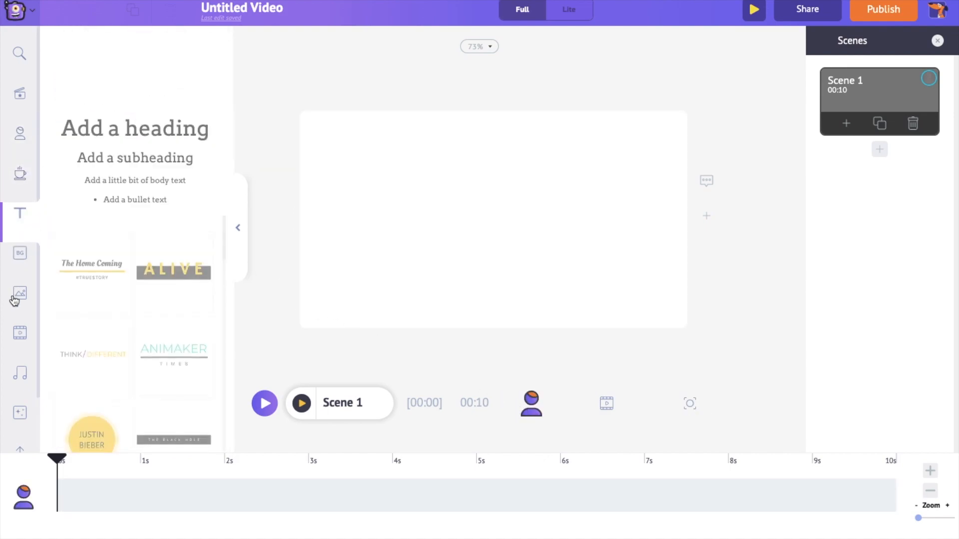
left_click(16, 296)
left_click(20, 333)
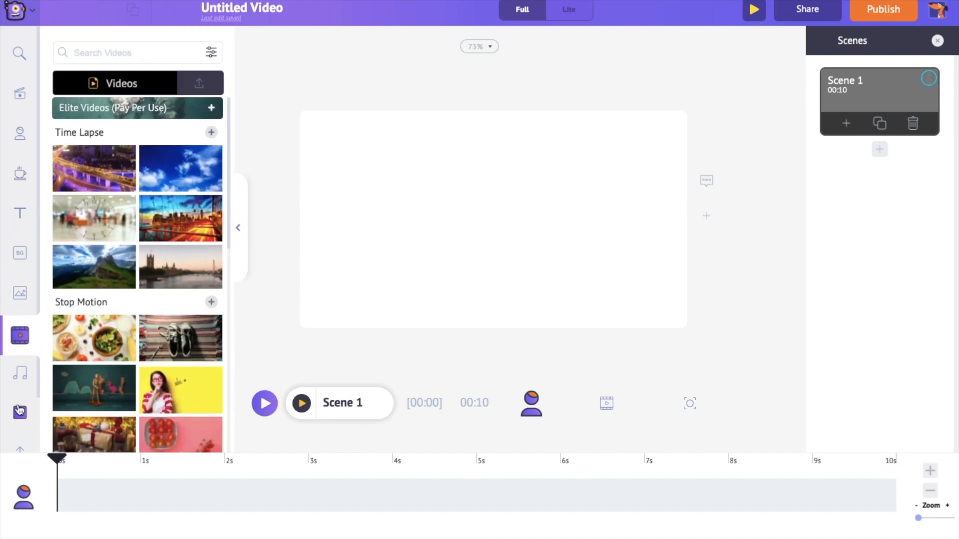
left_click(19, 410)
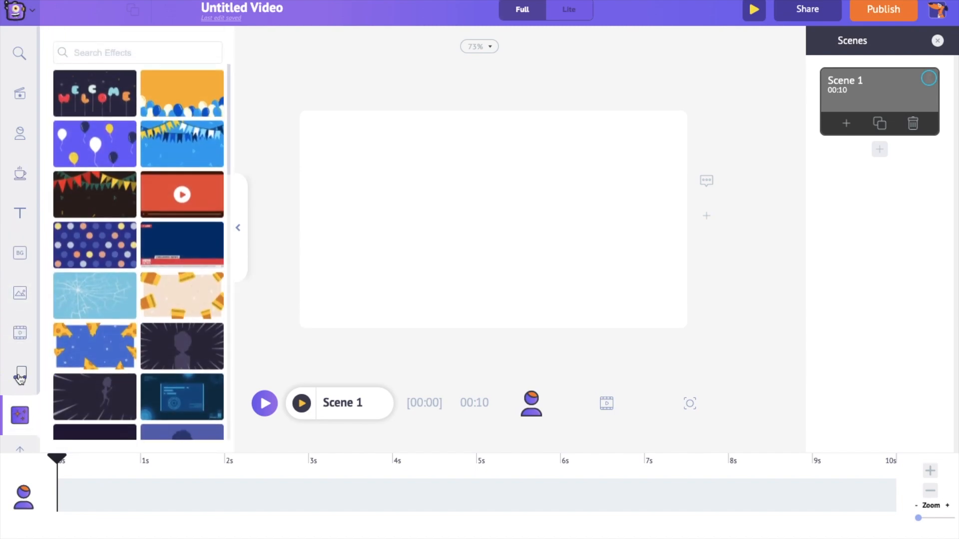
left_click(20, 378)
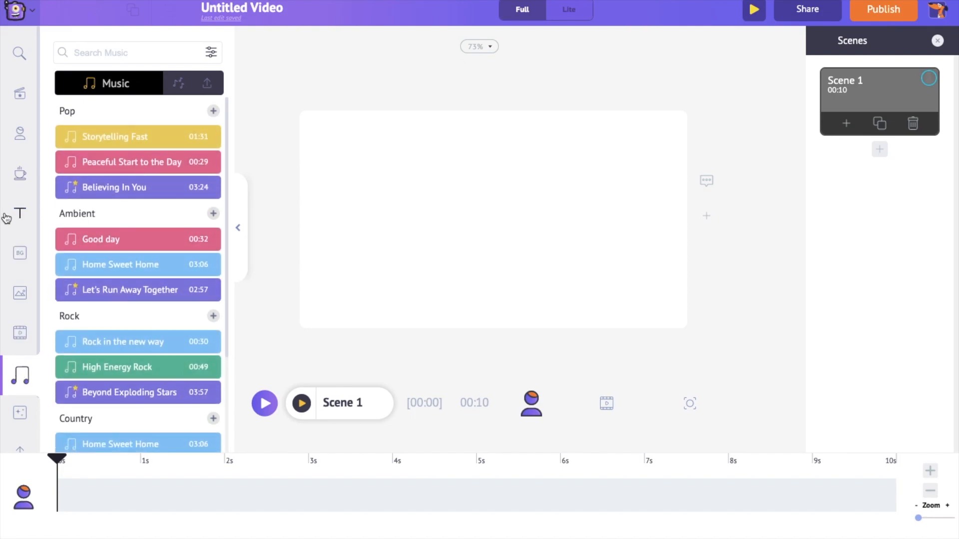
left_click(15, 139)
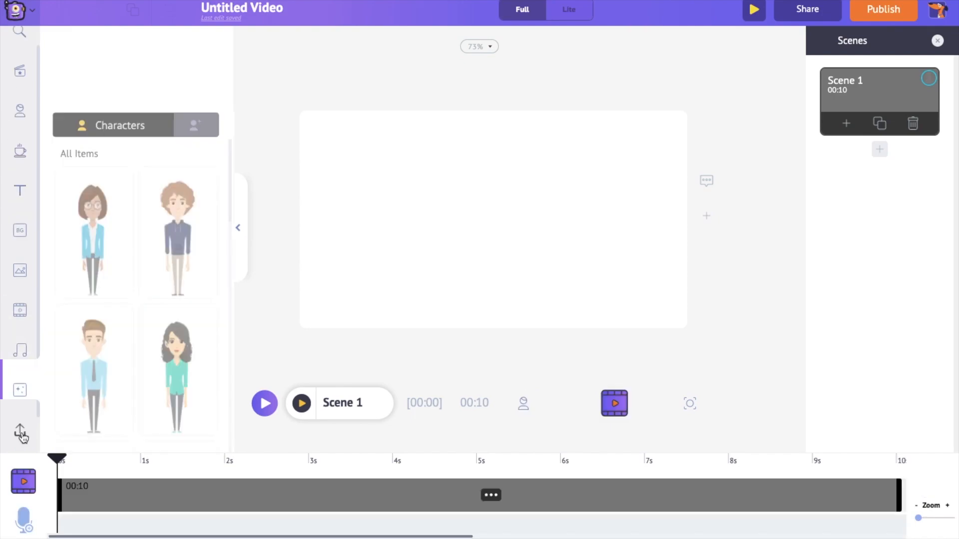
left_click(21, 438)
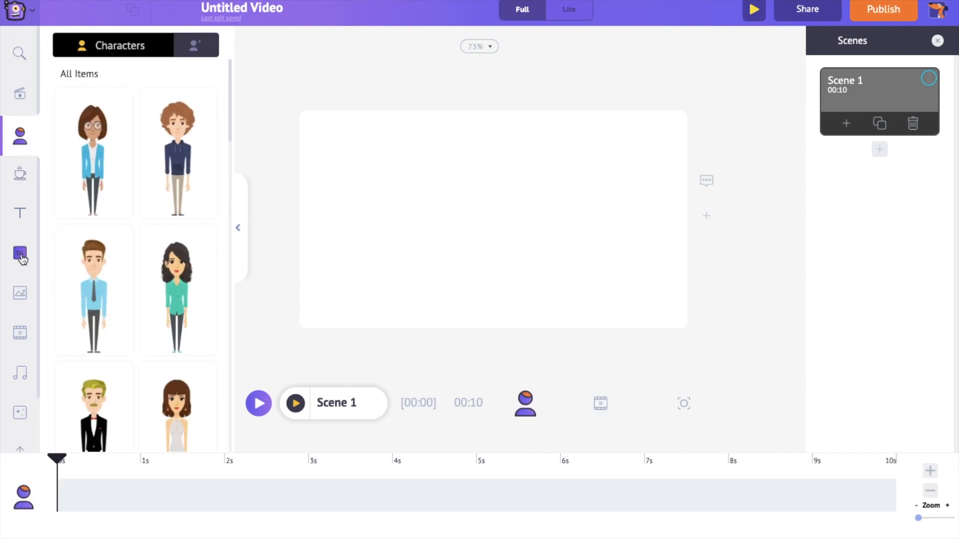
Step: Set the scene background to the Nature beach with brown sand, calm sea and low sun
left_click(20, 257)
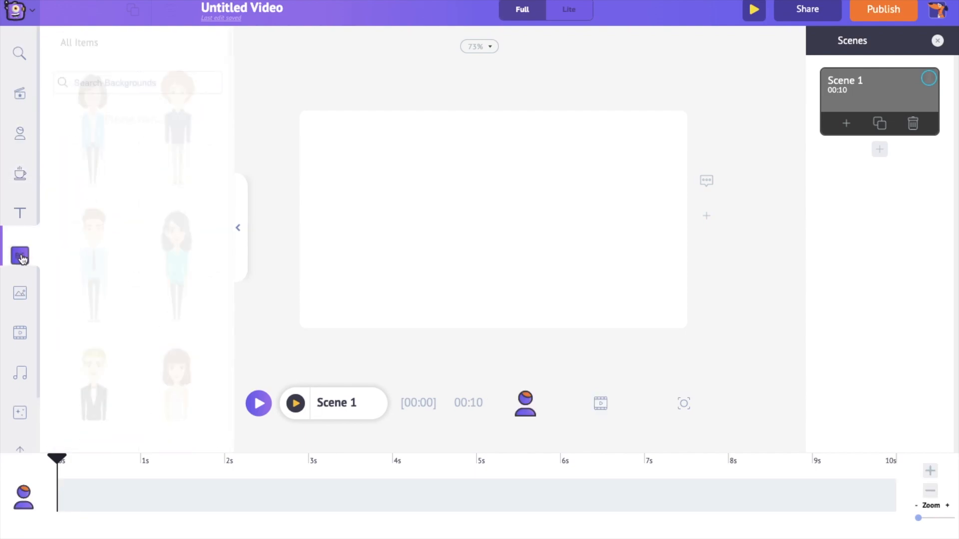
scroll(157, 237, "down", 1)
scroll(158, 237, "down", 5)
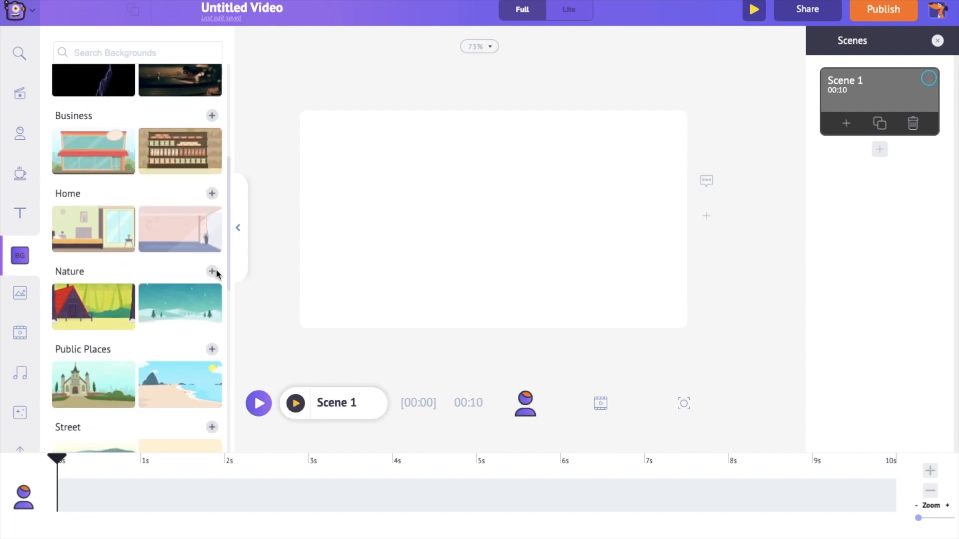
left_click(212, 272)
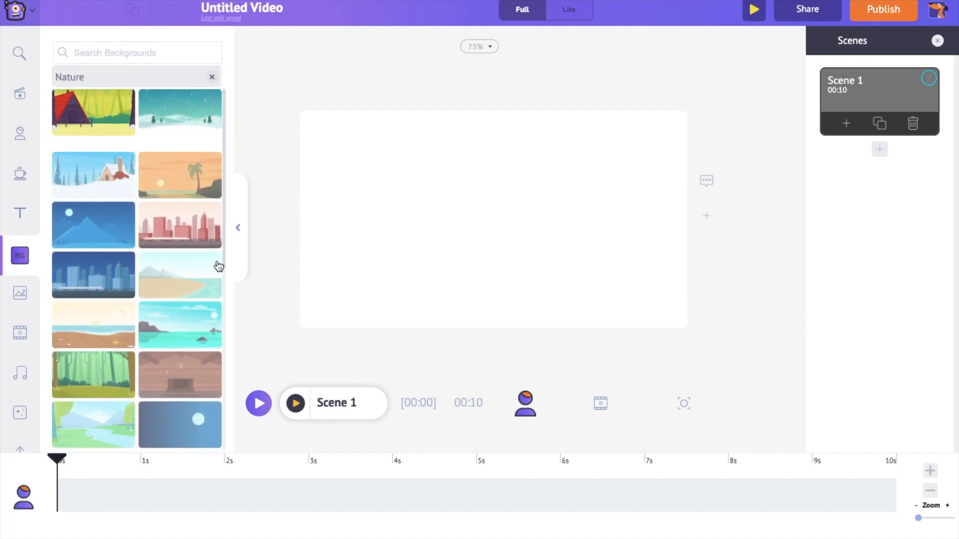
left_click(98, 311)
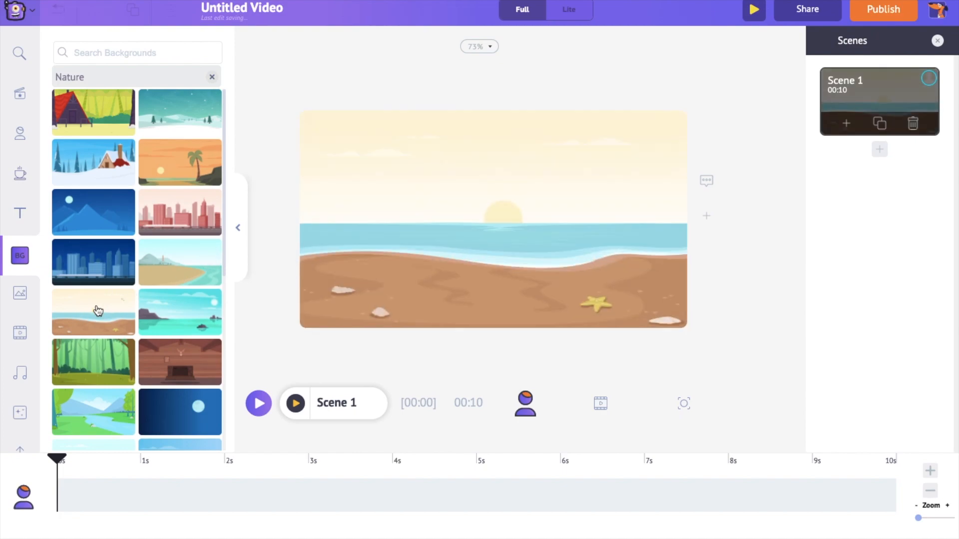
Step: Recolor the beach background's sky (Color 1) to a deep orange
left_click(619, 174)
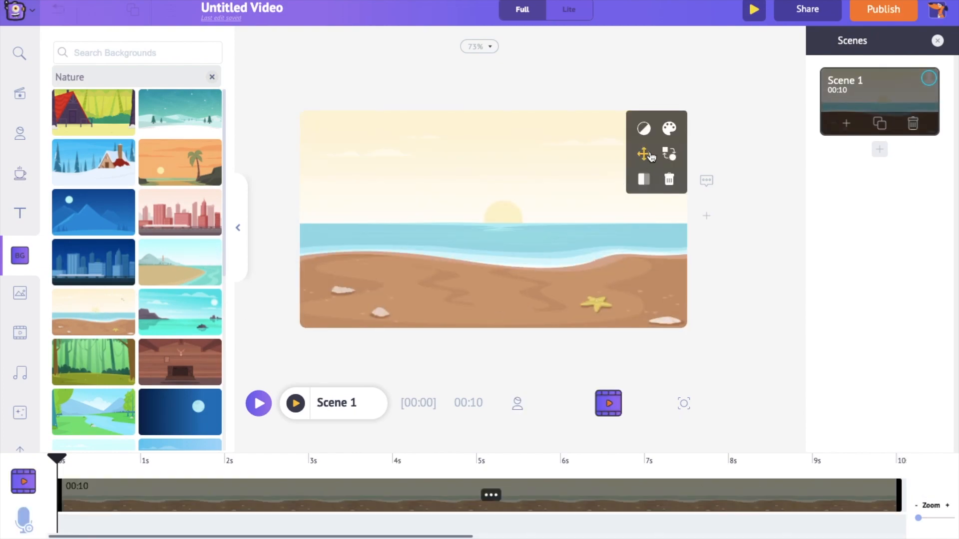
left_click(670, 130)
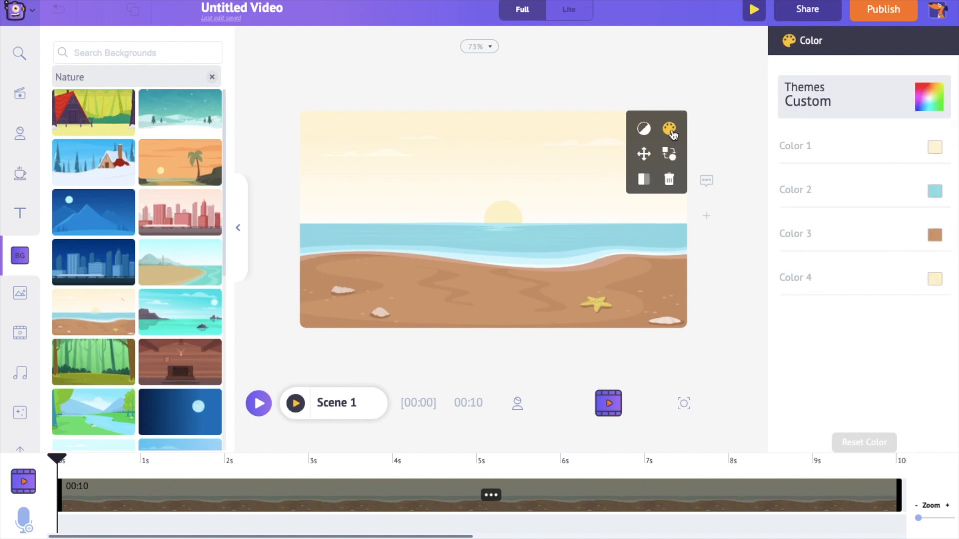
left_click(932, 147)
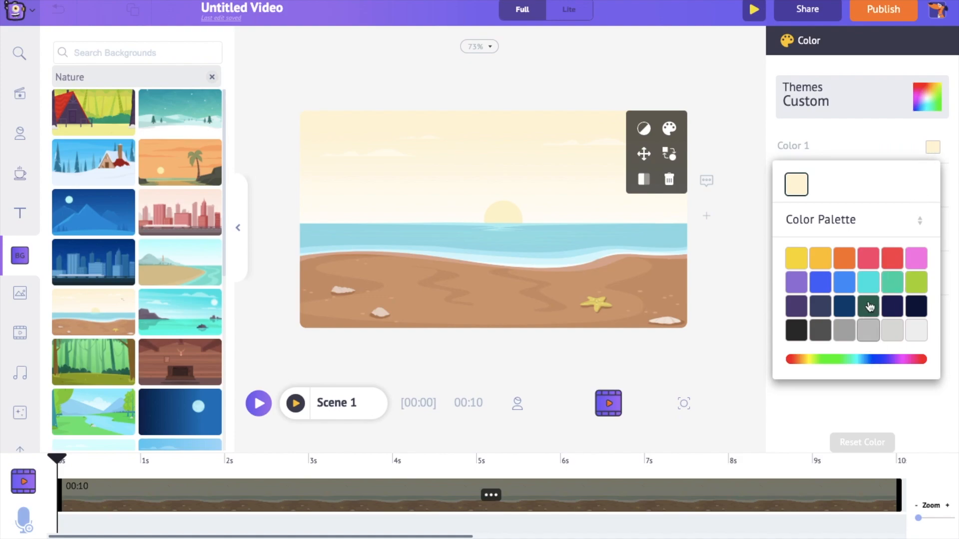
left_click(844, 258)
left_click(857, 358)
left_click_drag(904, 296, 889, 309)
left_click(740, 131)
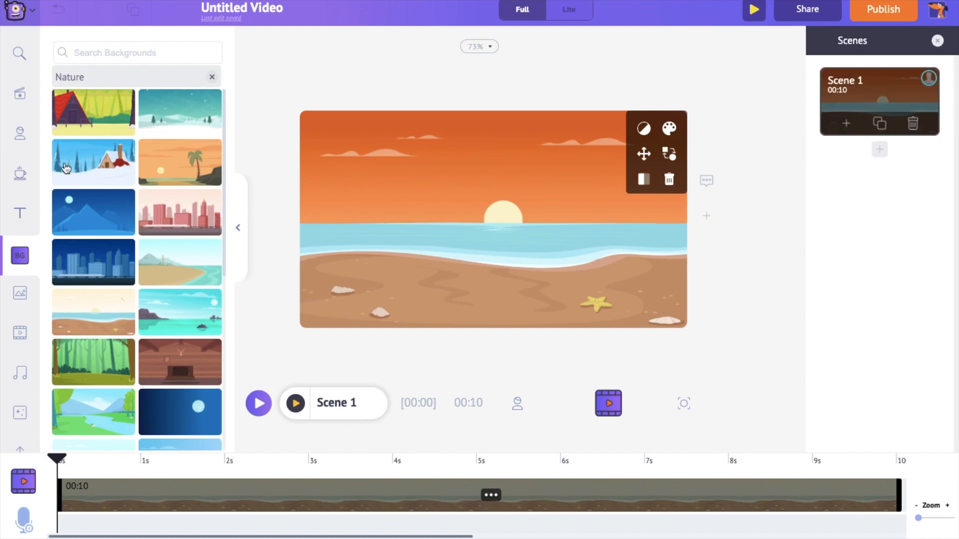
Step: Add the boy character in the green-sleeved T-shirt and shorts to the beach scene
left_click(20, 133)
scroll(163, 182, "down", 9)
scroll(164, 198, "down", 6)
left_click(95, 244)
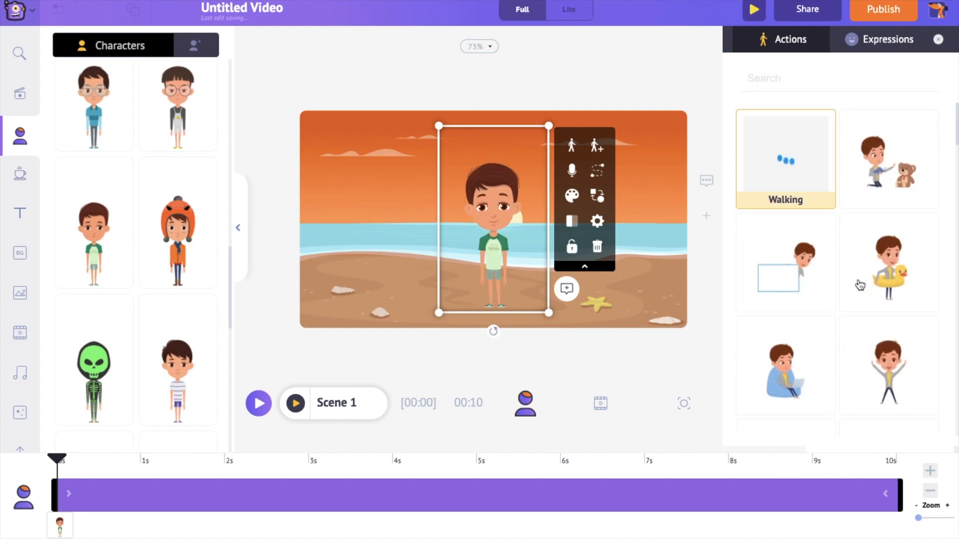
Step: Search the boy's actions for "playing", apply Making Sand Hill, and place him at a smaller size on the beach's right half
scroll(915, 222, "down", 10)
scroll(915, 228, "down", 10)
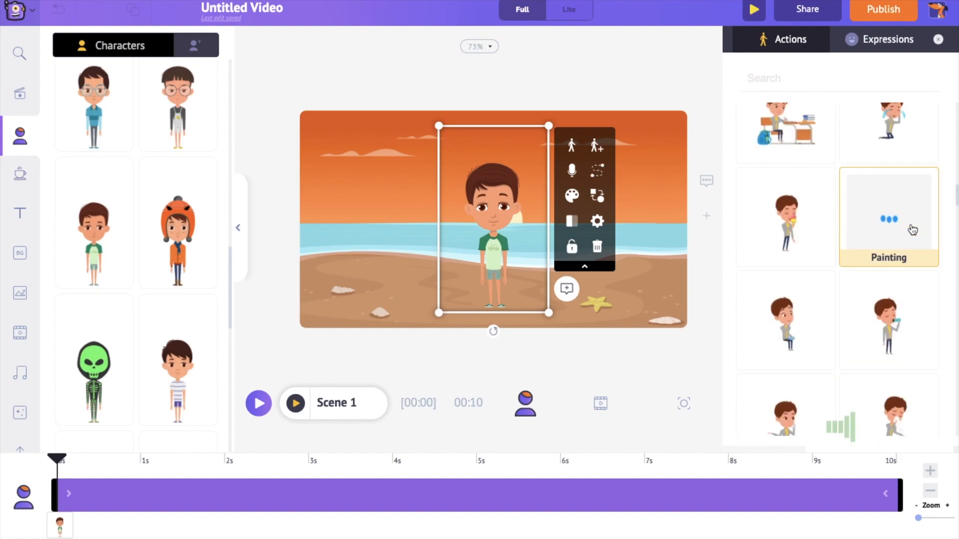
left_click(827, 79)
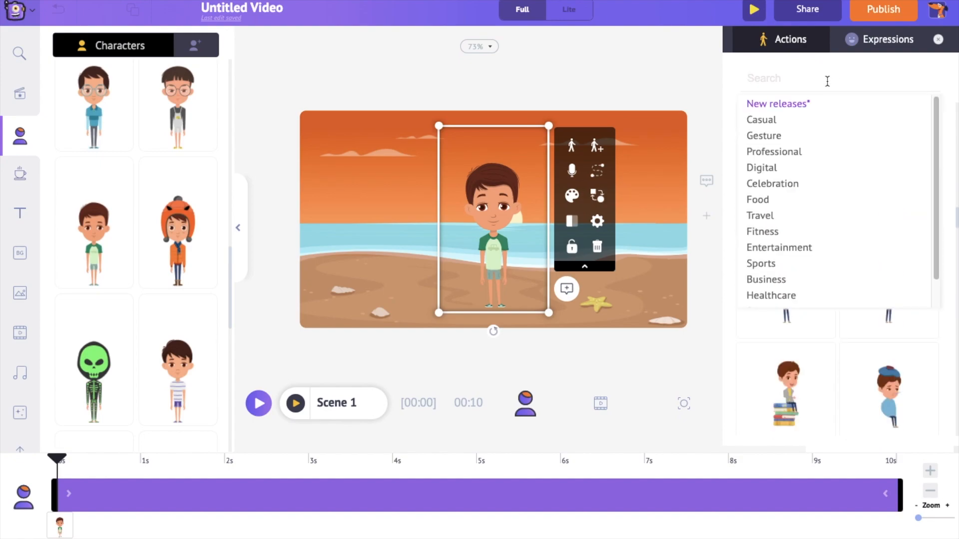
type("playing")
key("Return")
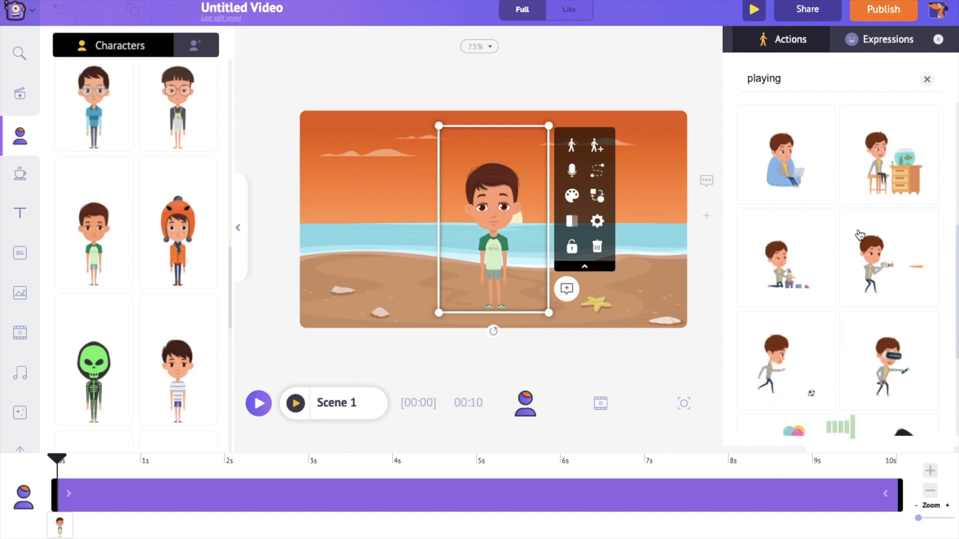
left_click(779, 256)
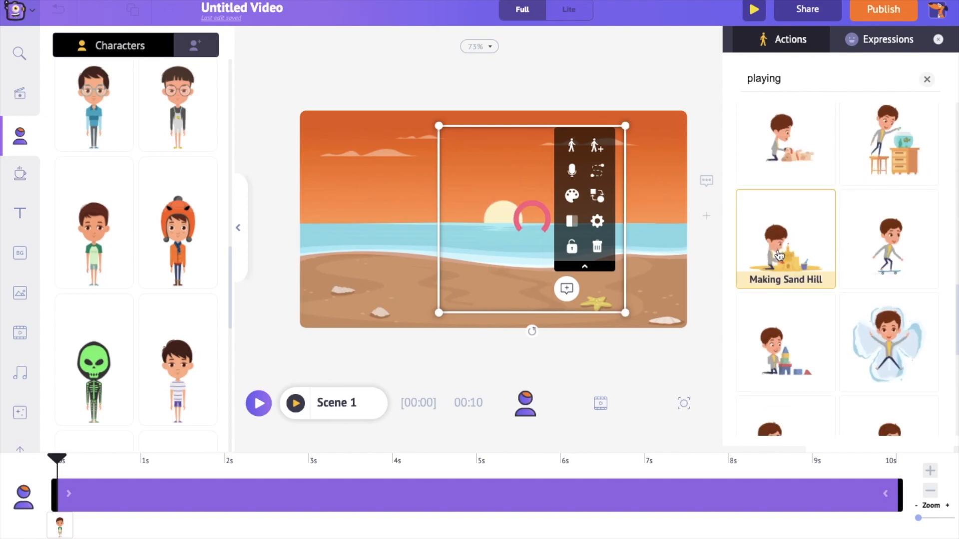
left_click_drag(438, 126, 488, 176)
left_click_drag(549, 276, 577, 273)
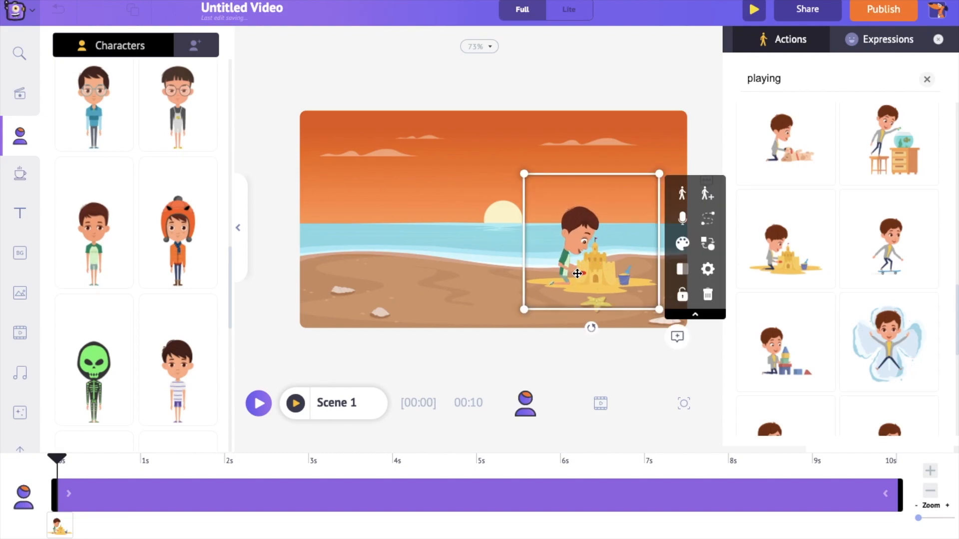
Step: Add the boy in the striped T-shirt with the football-playing action and scale him down slightly
scroll(163, 219, "down", 2)
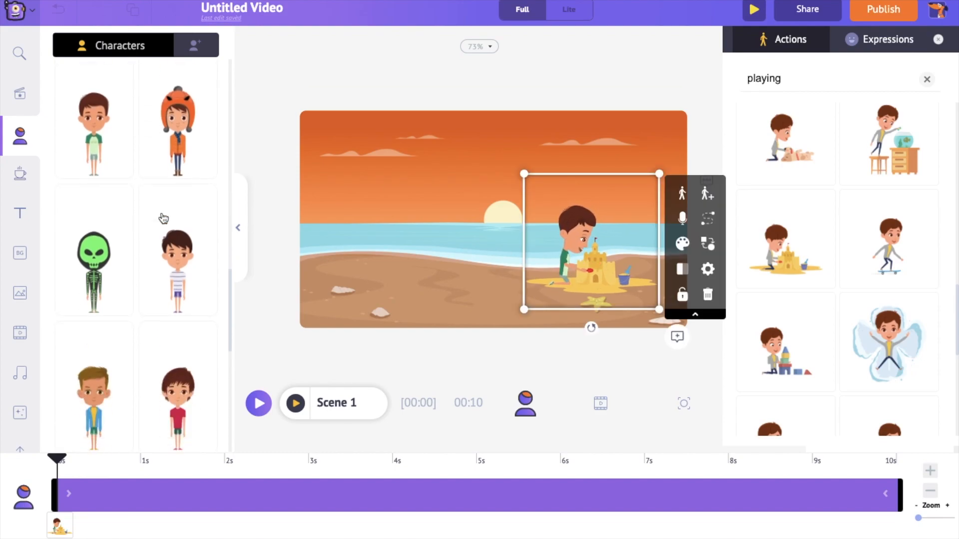
left_click(177, 244)
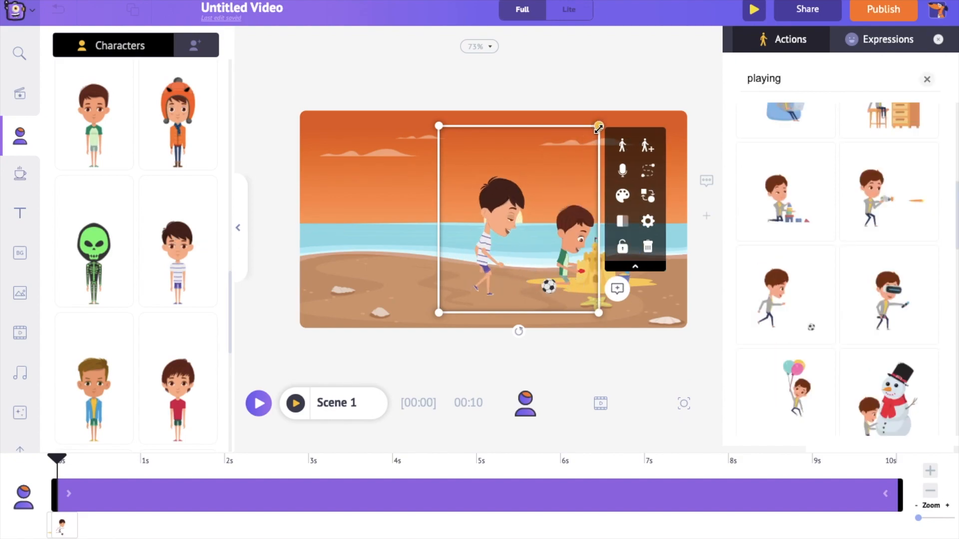
left_click(579, 142)
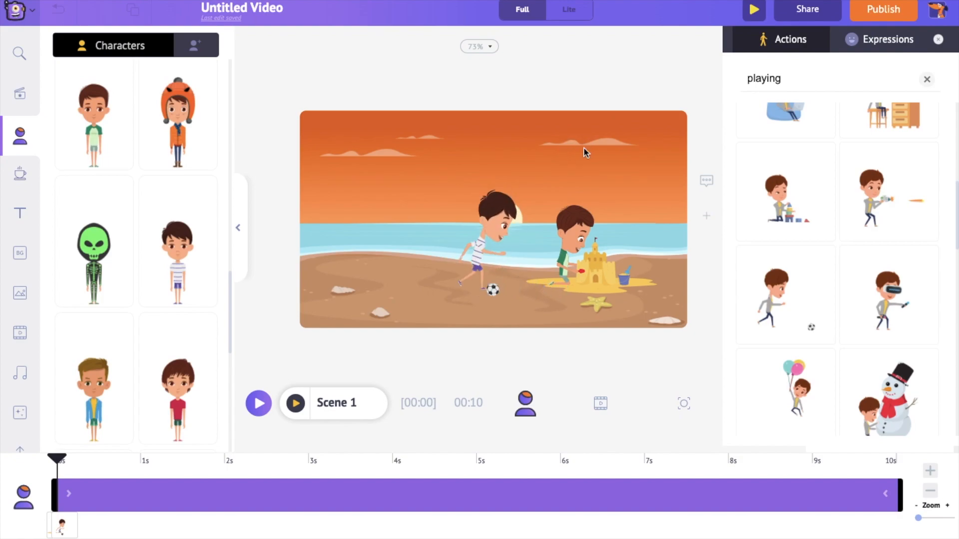
Step: Flip the football-playing boy to face left and move him partly past the scene's right edge
left_click(585, 153)
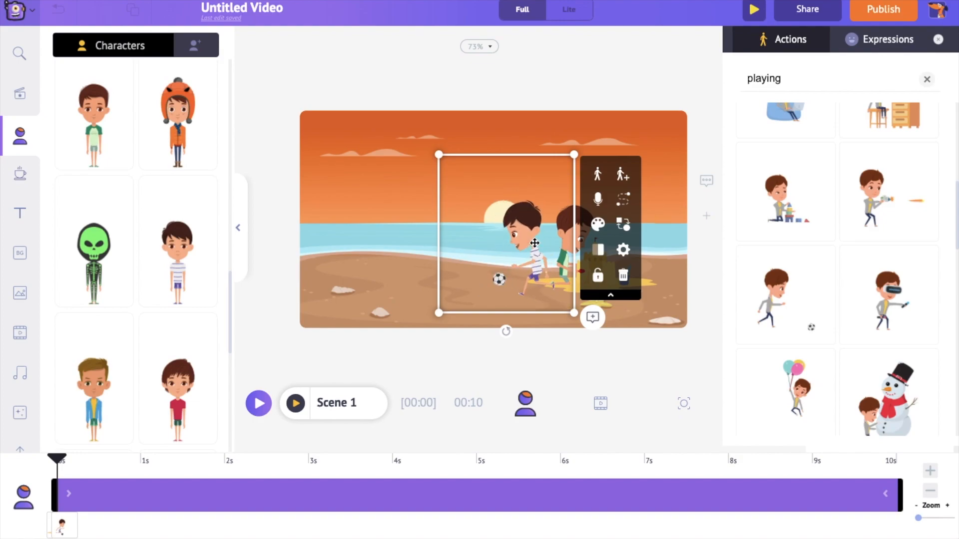
left_click(572, 243)
mouse_move(571, 243)
left_mouse_down()
mouse_move(733, 235)
mouse_move(671, 235)
left_mouse_up()
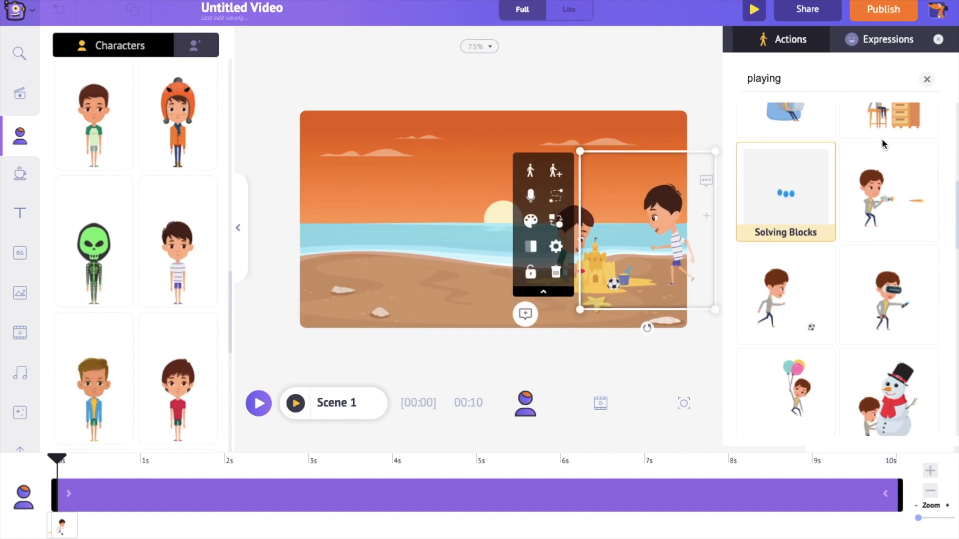
Step: Add a Smartmove to the football-playing boy, starting beyond the scene's right edge and ending beyond its left edge
left_click(556, 198)
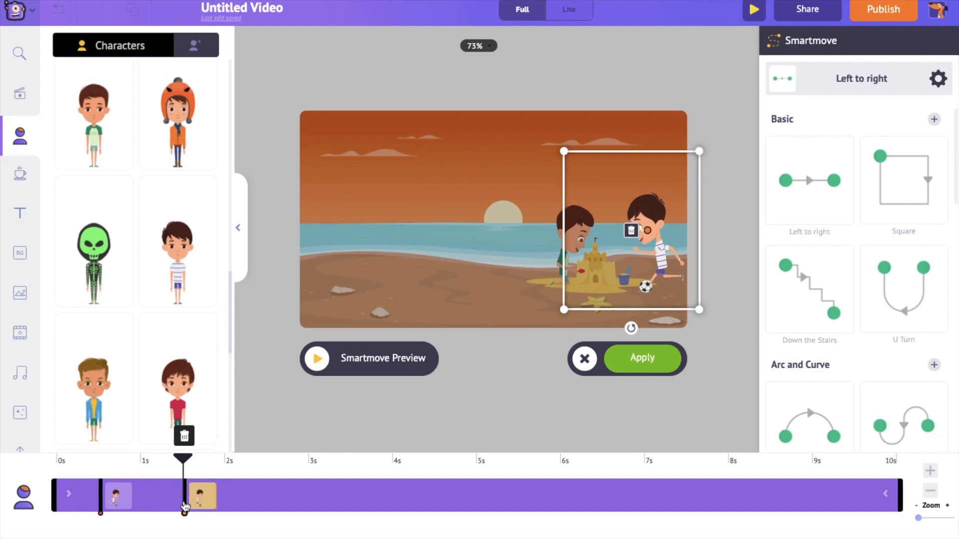
left_click(123, 500)
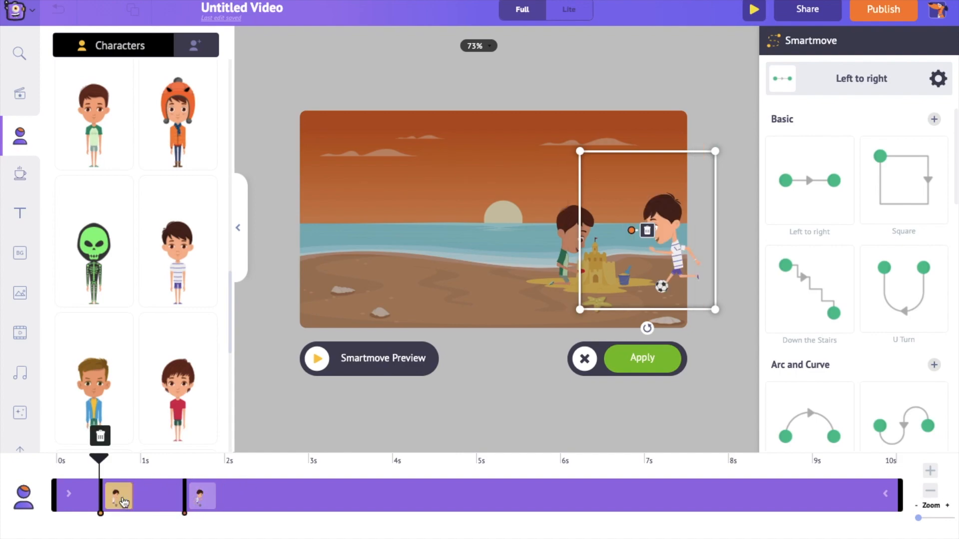
left_click(195, 504)
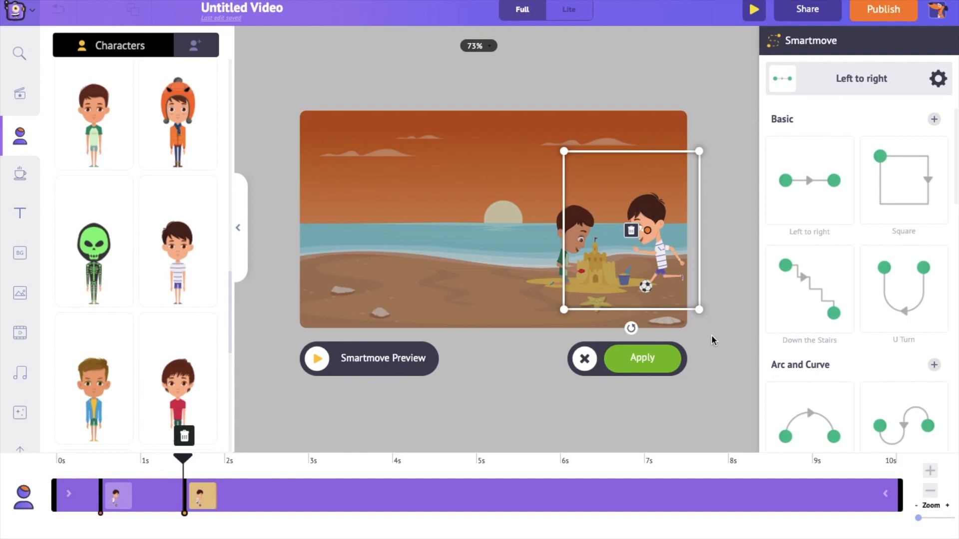
mouse_move(670, 278)
left_mouse_down()
mouse_move(401, 285)
mouse_move(270, 272)
left_mouse_up()
left_click(116, 496)
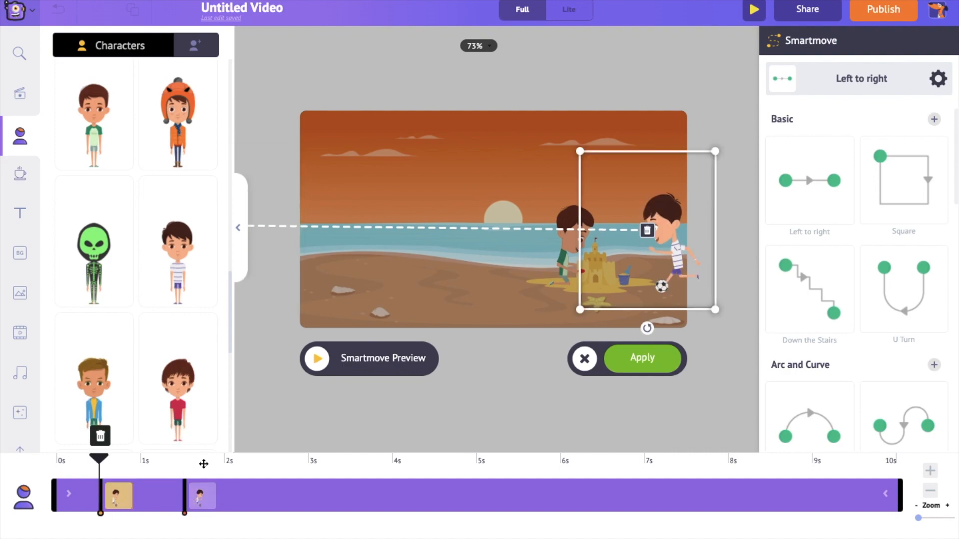
left_click_drag(684, 264, 738, 263)
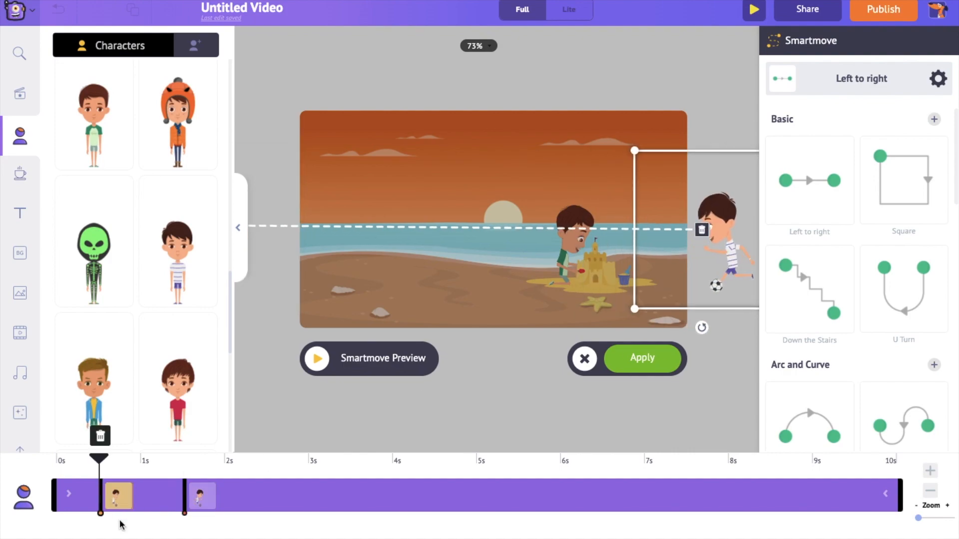
Step: Extend the Smartmove's end point to about 5.4 s, apply the movement, and preview Scene 1
left_click(202, 497)
left_click_drag(203, 502, 561, 497)
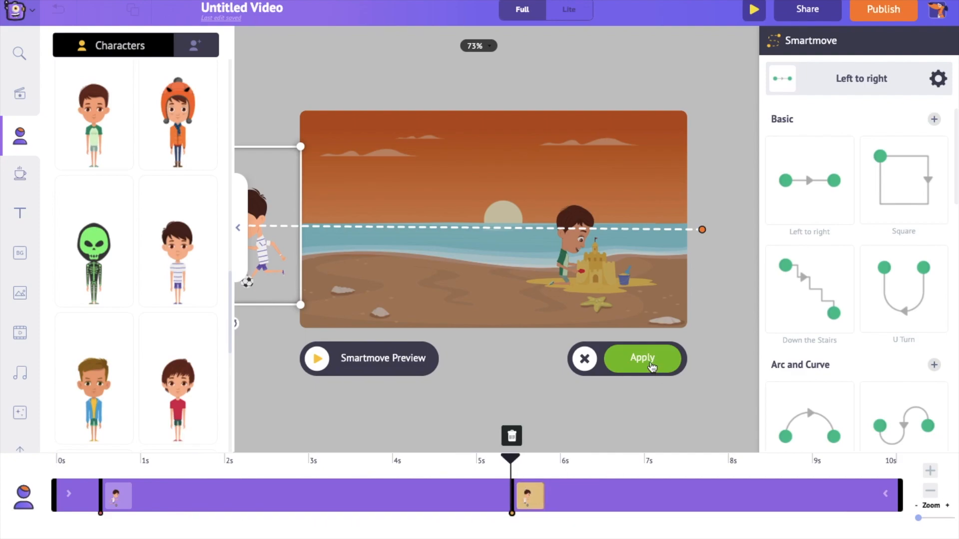
left_click(642, 359)
left_click(295, 403)
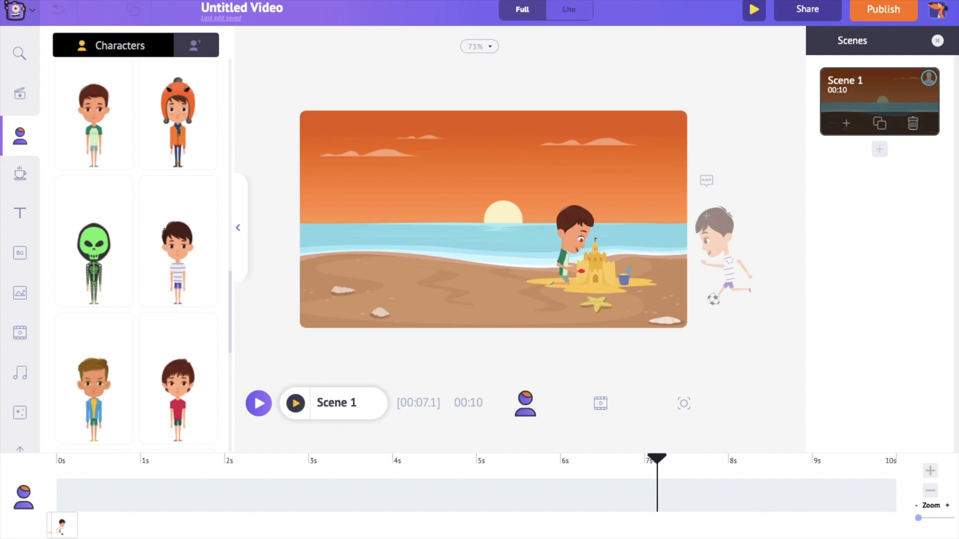
Step: Browse the preset characters, and start a custom adult male character from the curly-haired look in the navy hoodie
scroll(173, 249, "up", 8)
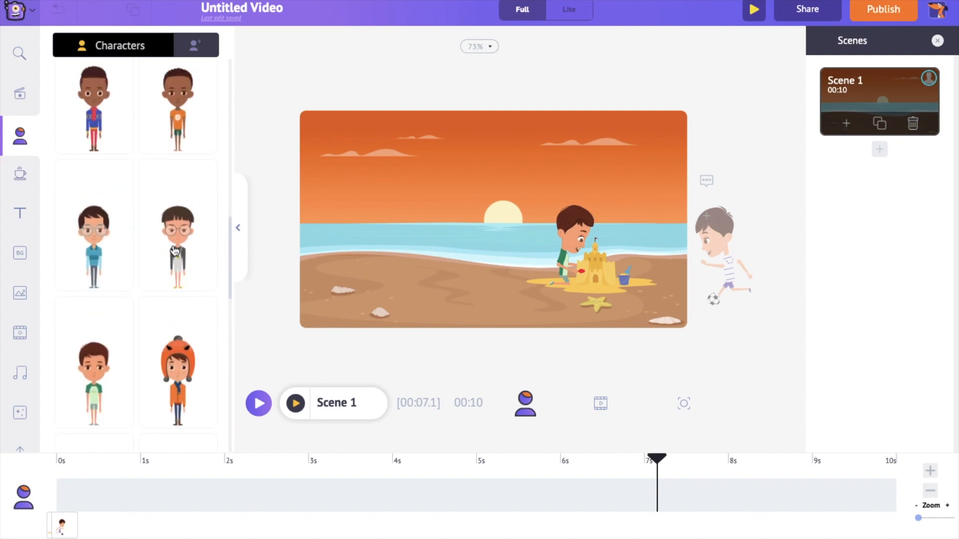
scroll(173, 249, "down", 3)
scroll(173, 250, "down", 10)
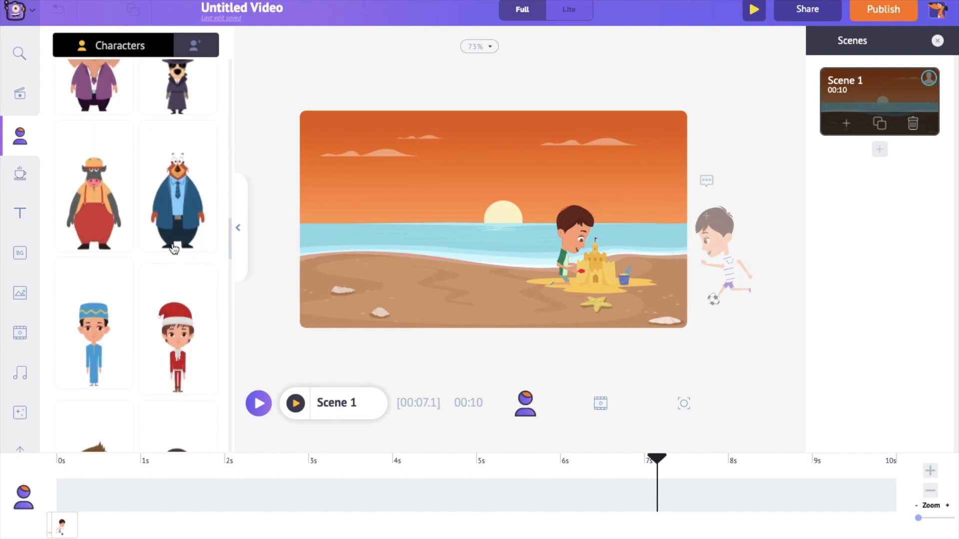
scroll(173, 249, "down", 8)
scroll(173, 250, "up", 15)
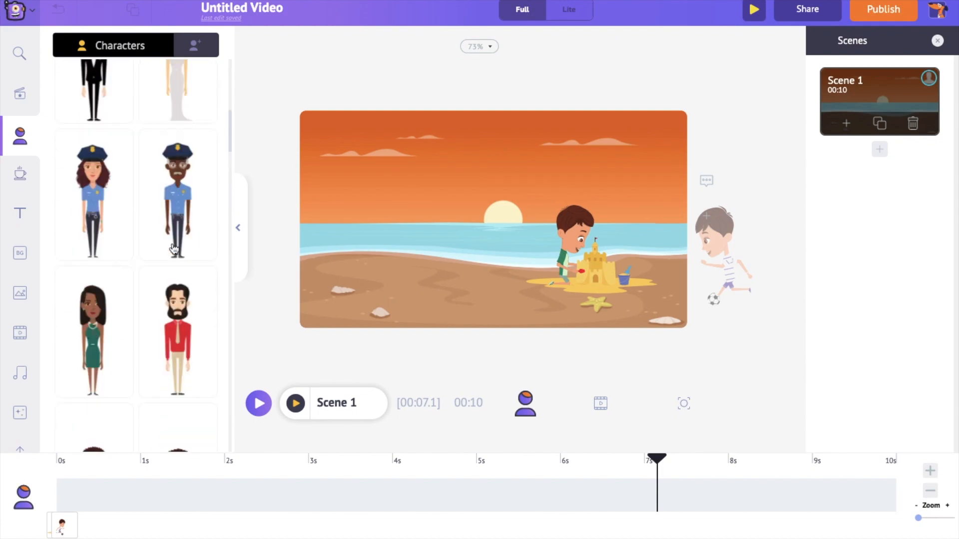
left_click(196, 45)
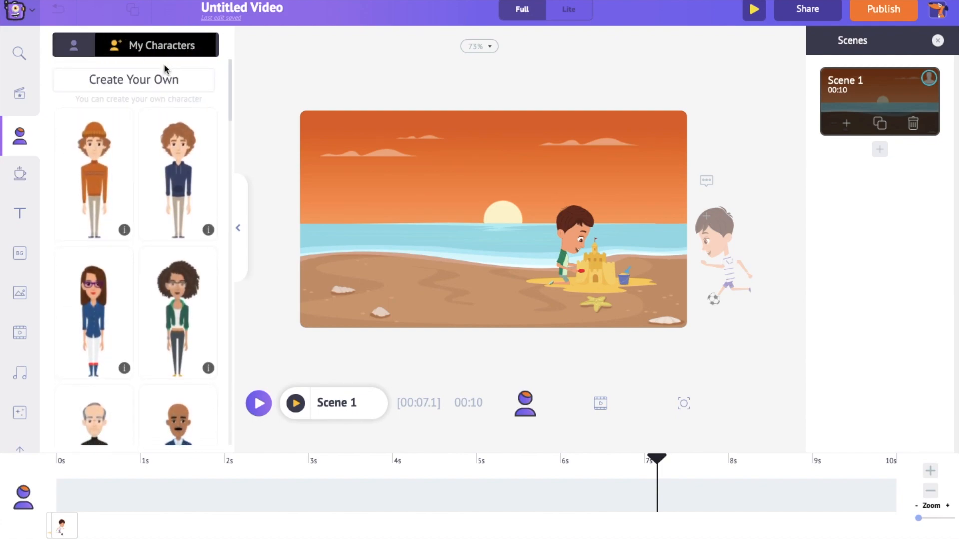
left_click(161, 90)
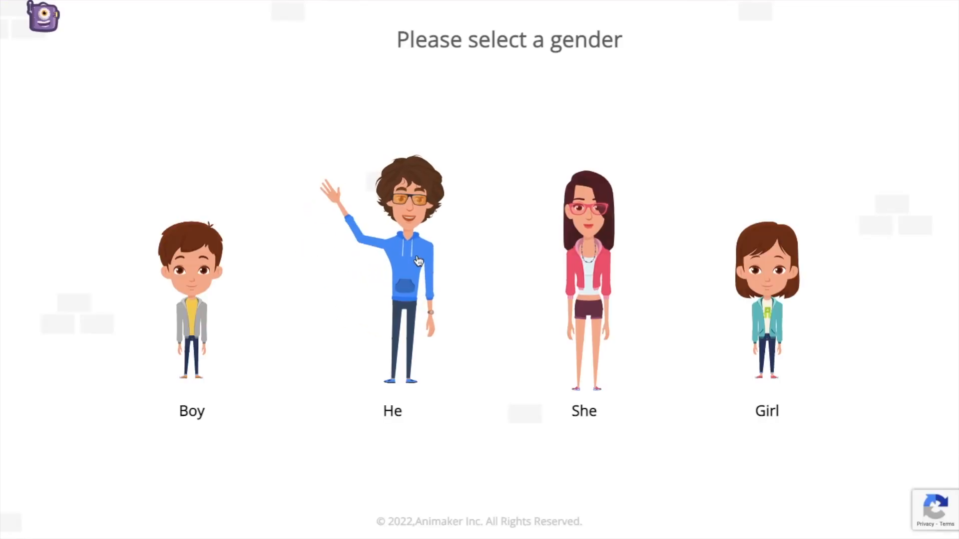
left_click(417, 260)
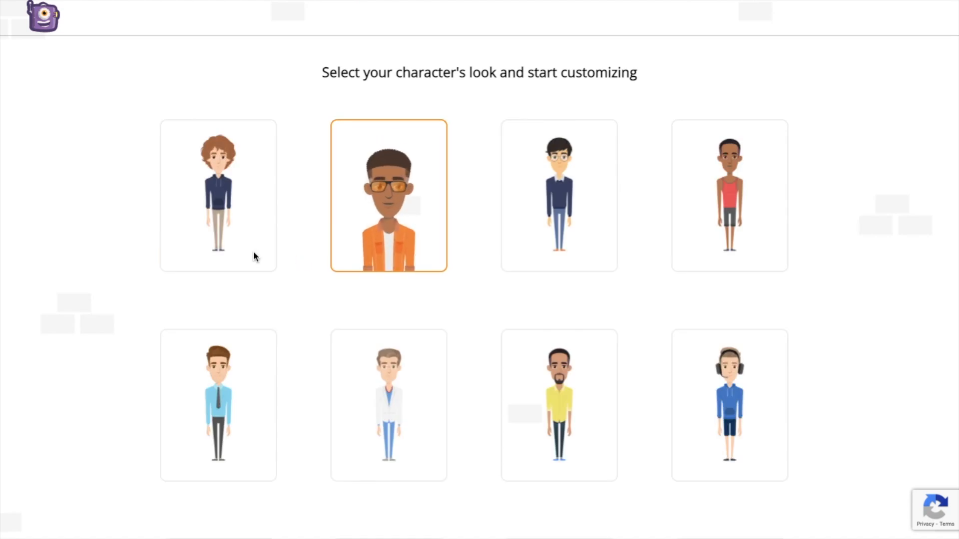
left_click(204, 220)
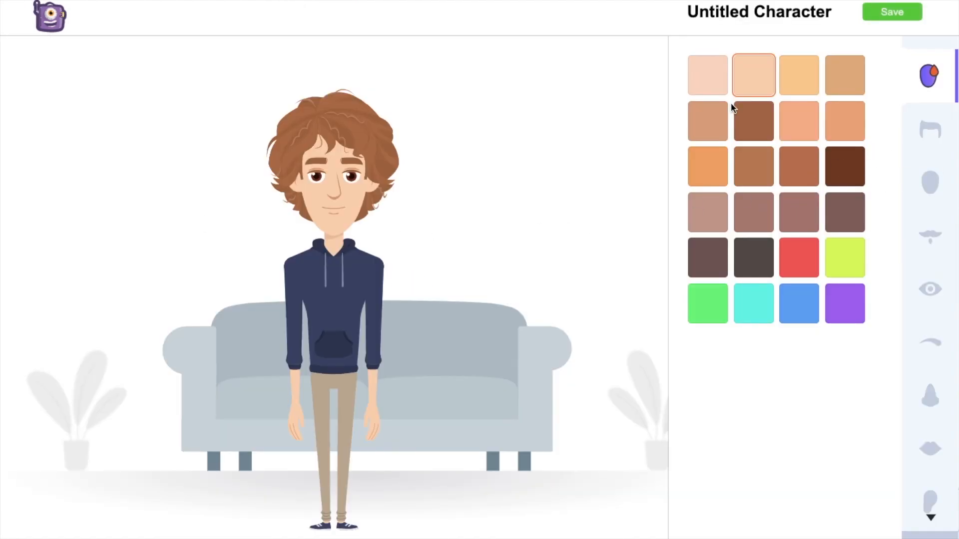
Step: Change the character's curly hair to a short spiky brown hairstyle
left_click(921, 145)
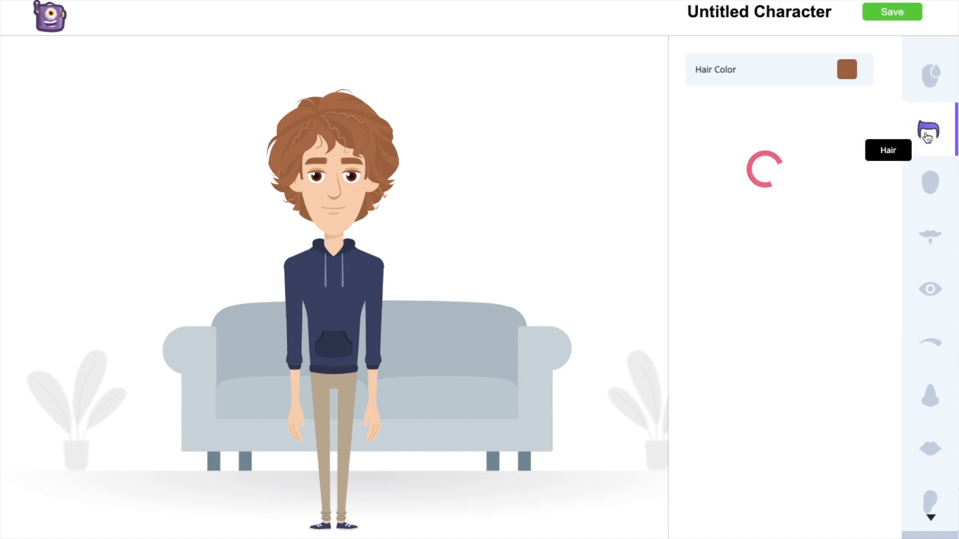
scroll(820, 218, "down", 10)
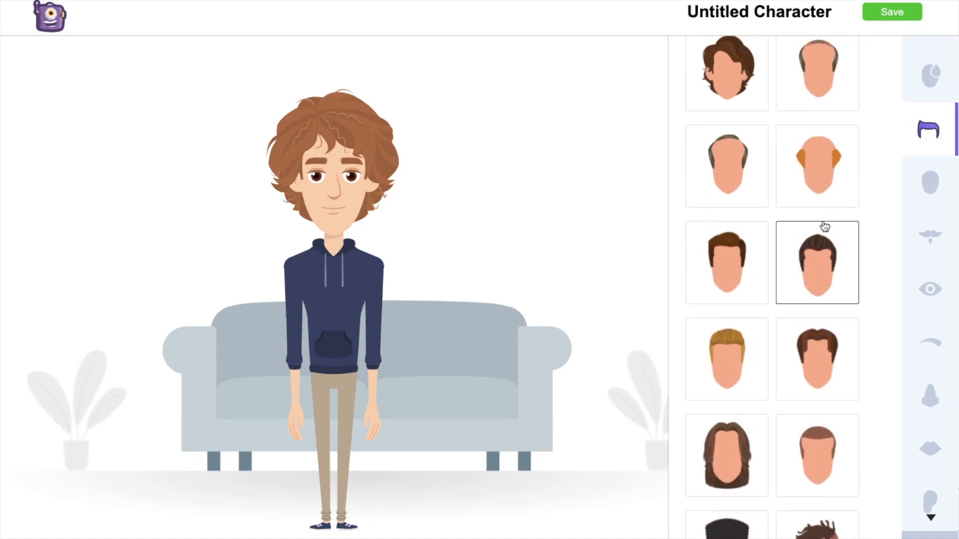
left_click(819, 477)
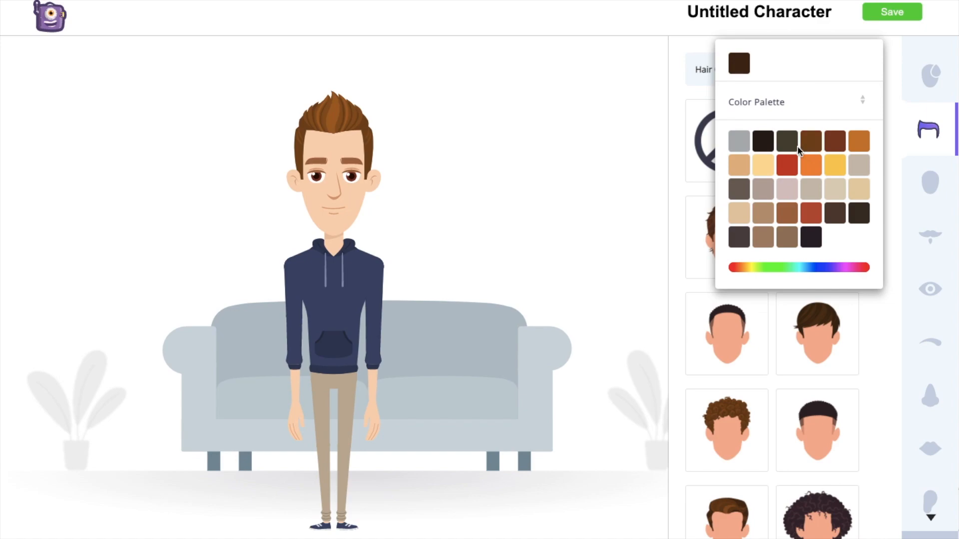
Step: Remove the character's top and replace his trousers with green leaf-patterned beach shorts
scroll(915, 235, "down", 5)
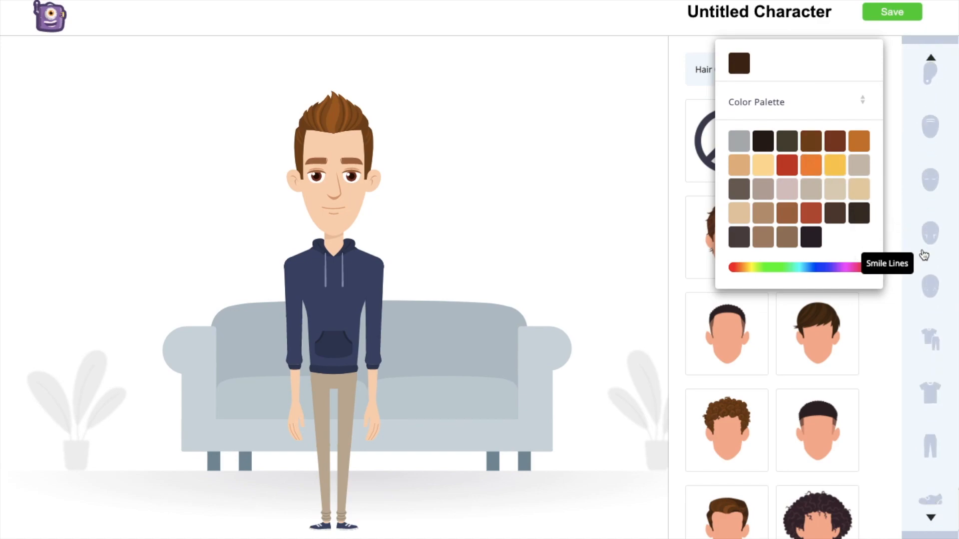
left_click(930, 392)
left_click(749, 156)
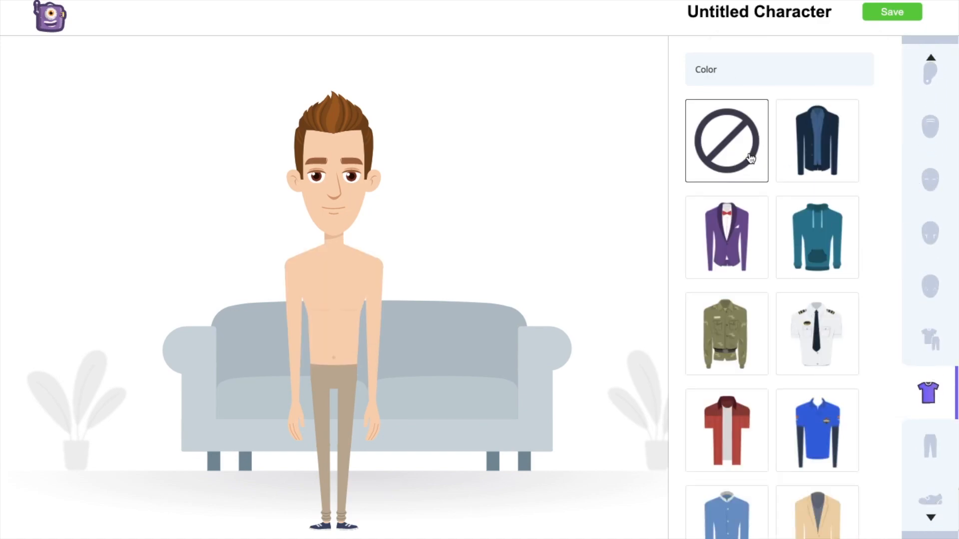
left_click(929, 446)
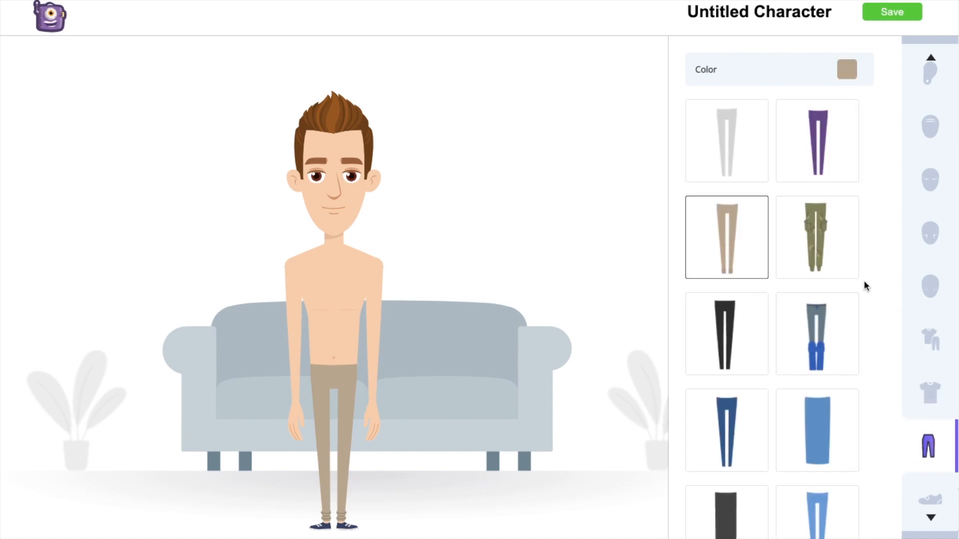
scroll(856, 283, "down", 4)
scroll(852, 282, "down", 10)
left_click(825, 145)
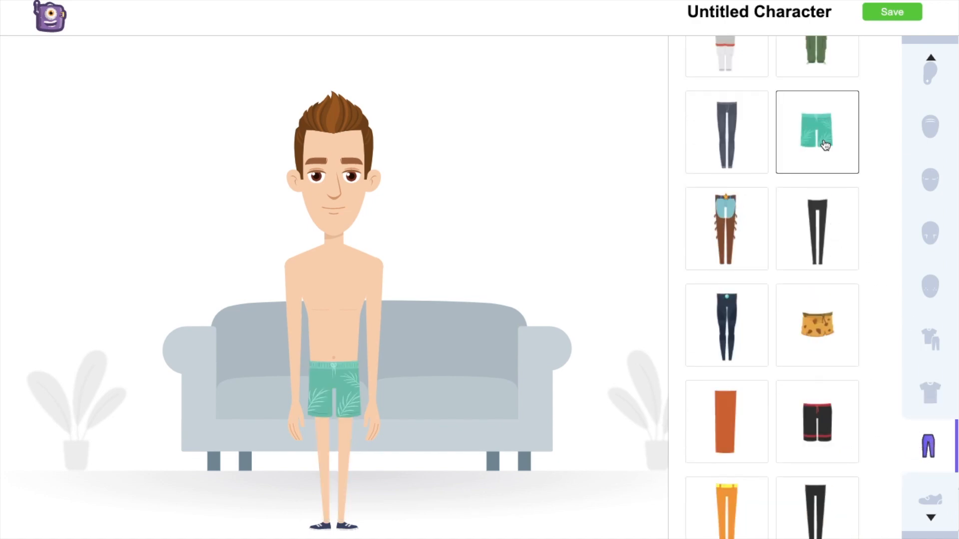
Step: Replace the character's sneakers with brown flip-flops
scroll(917, 390, "down", 5)
left_click(929, 222)
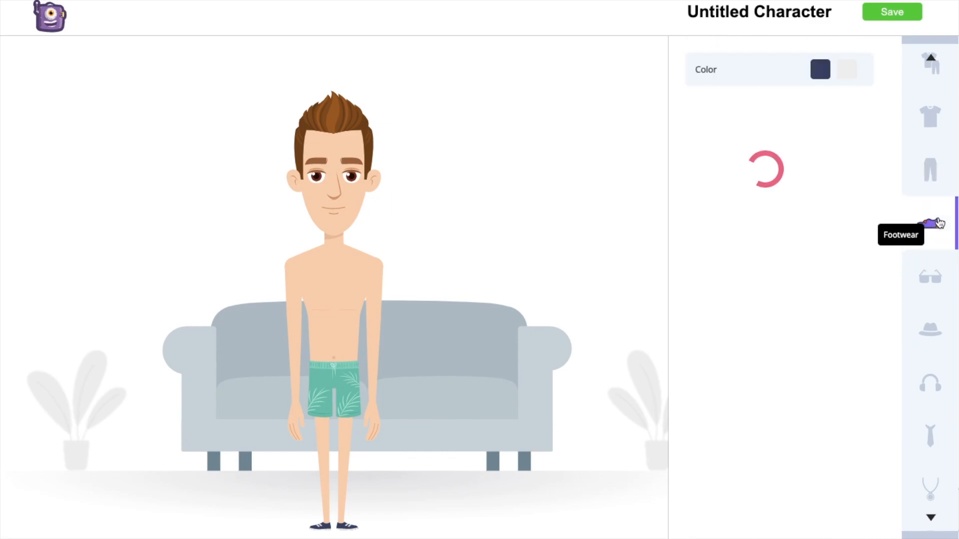
scroll(813, 374, "down", 3)
left_click(749, 444)
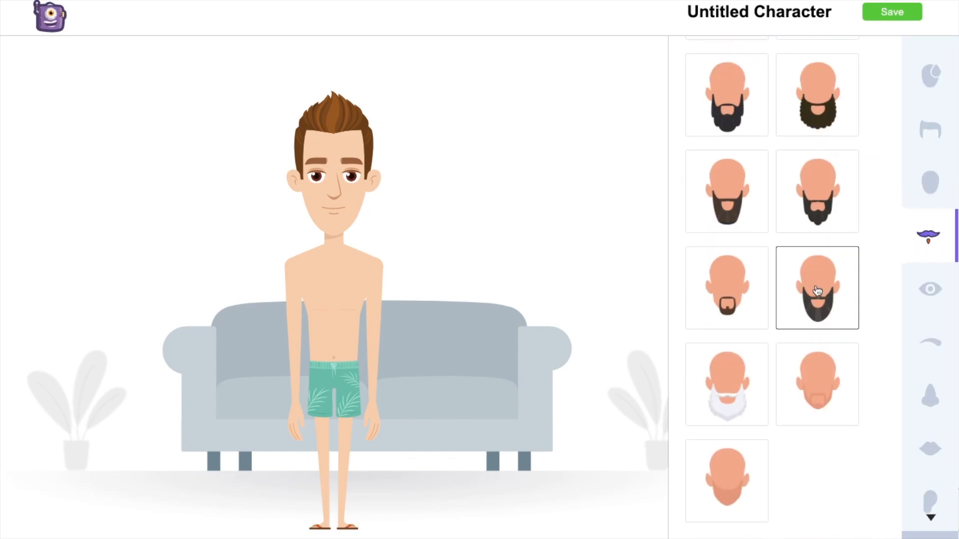
Step: Add light stubble to the character's face and save the custom character
left_click(806, 410)
left_click(883, 20)
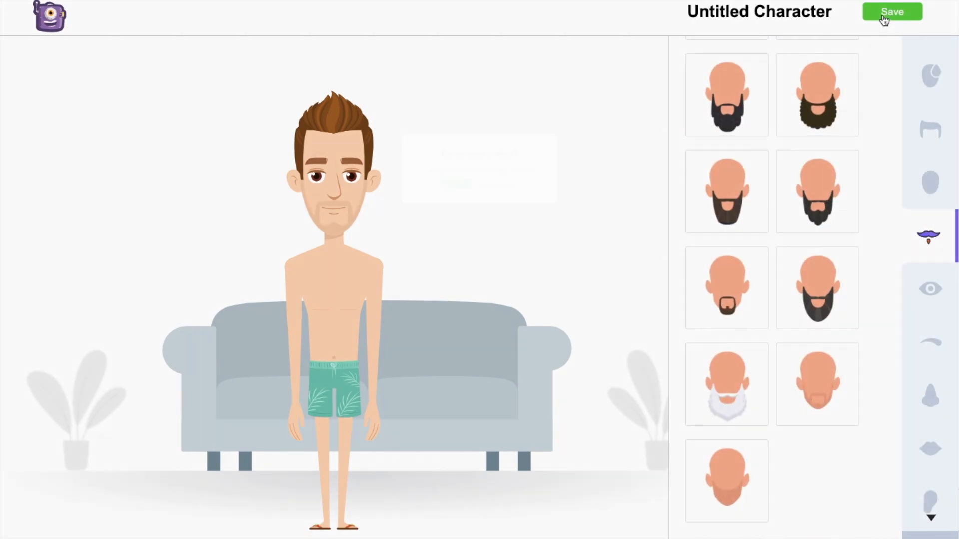
left_click(448, 201)
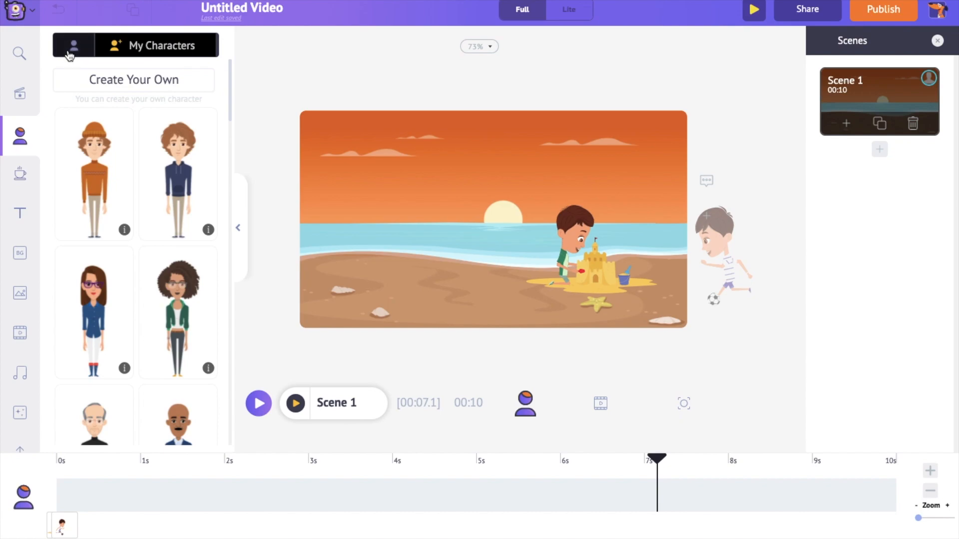
Step: Reload the custom characters and add the new shirtless man in green shorts to the beach scene
left_click(70, 50)
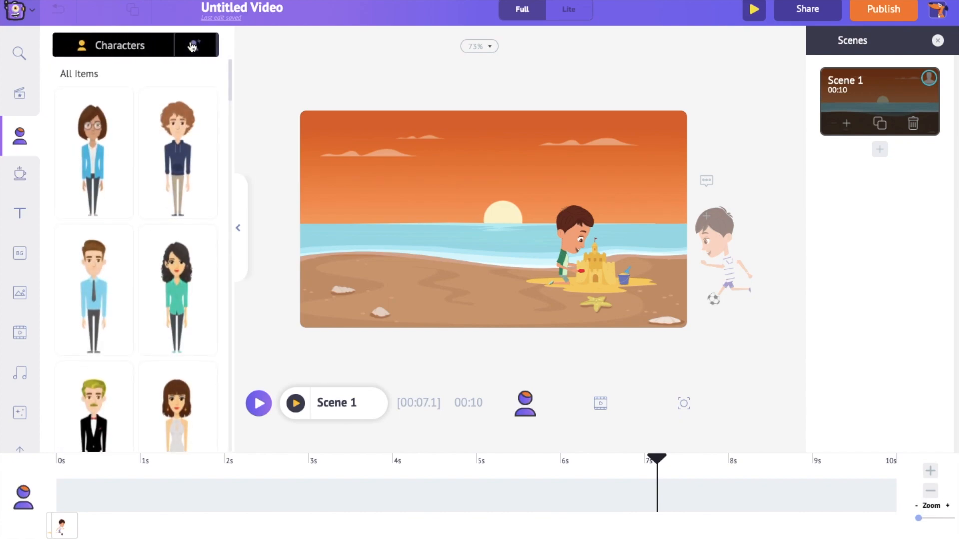
left_click(192, 45)
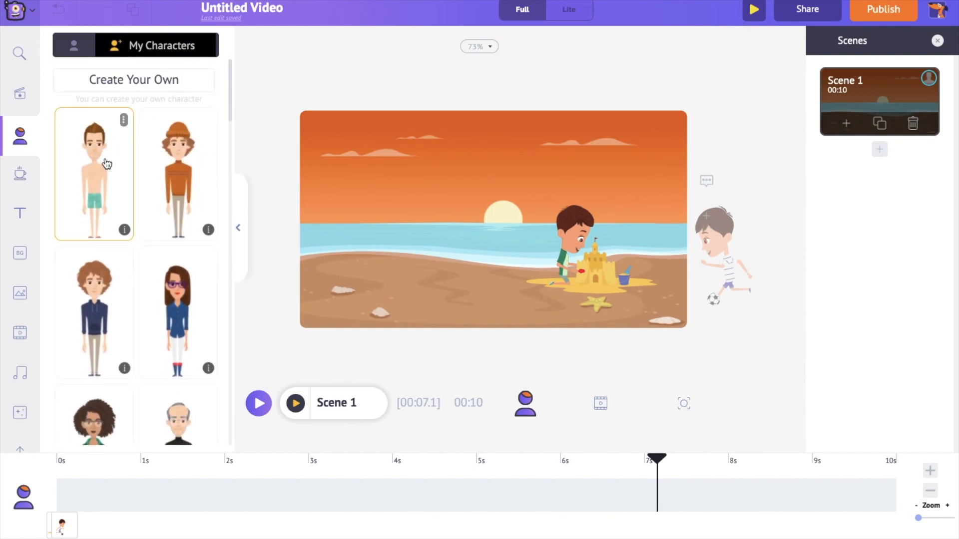
left_click(106, 166)
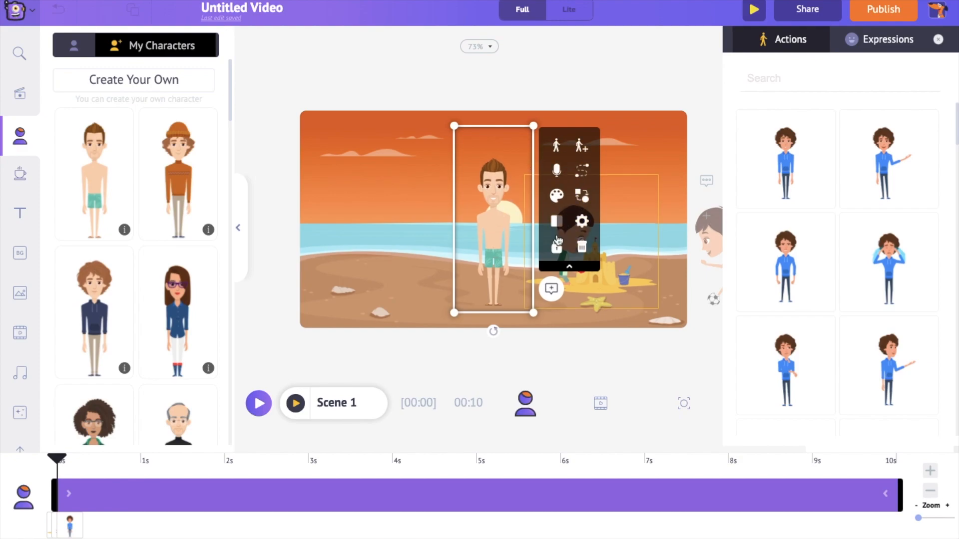
Step: Record a short voice-over for the man in shorts and discard the recording
left_click(558, 172)
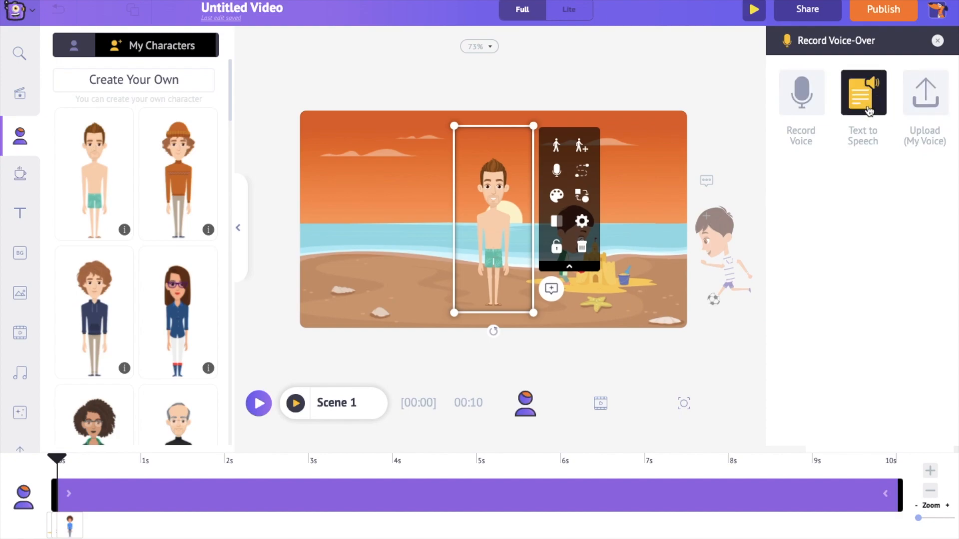
left_click(803, 102)
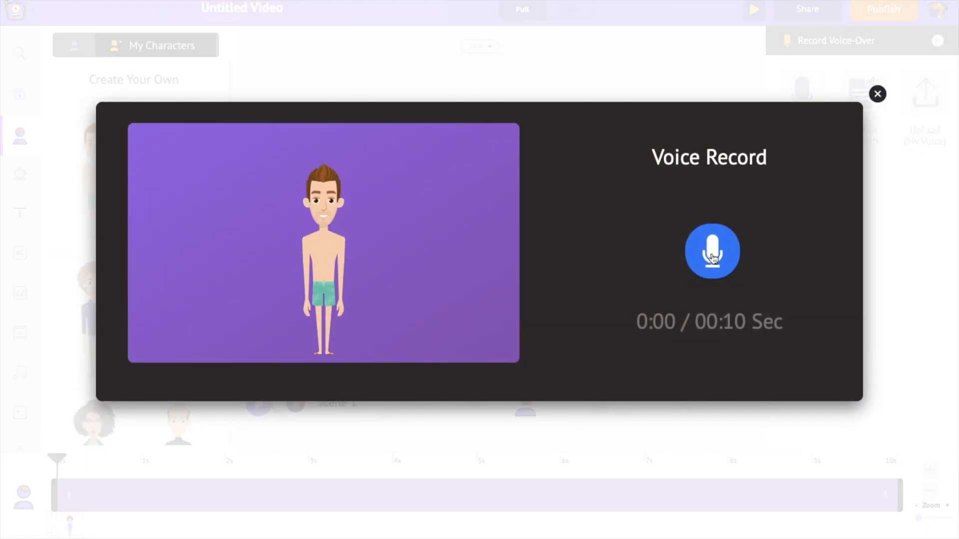
left_click(713, 258)
left_click(718, 257)
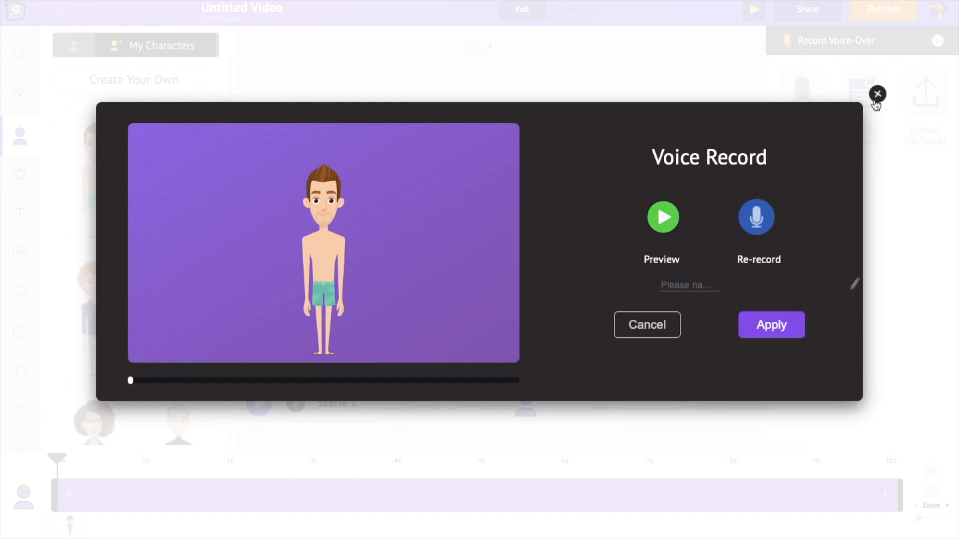
left_click(878, 95)
Step: Upload the audio file camera effect patch.m4a as lip-sync audio for the man in shorts
left_click(926, 96)
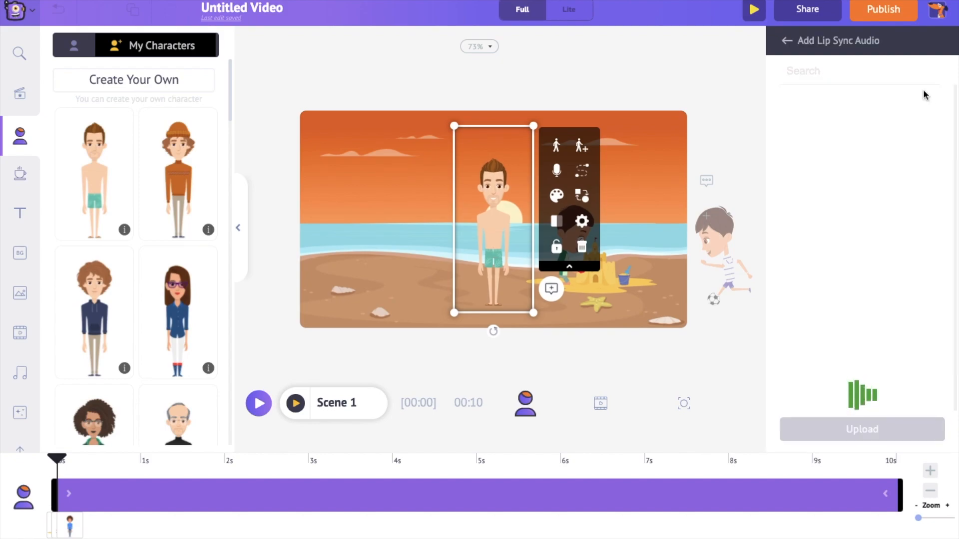
left_click(881, 431)
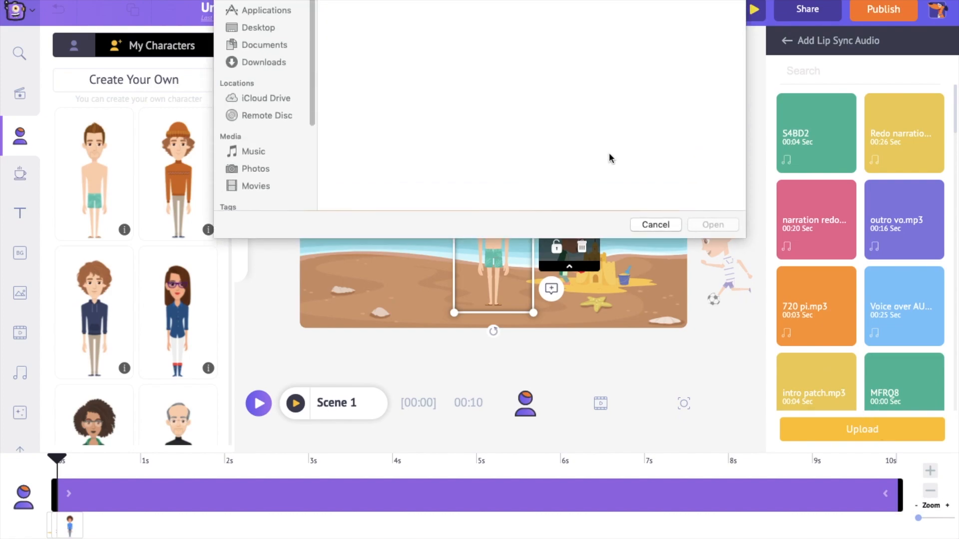
left_click(624, 90)
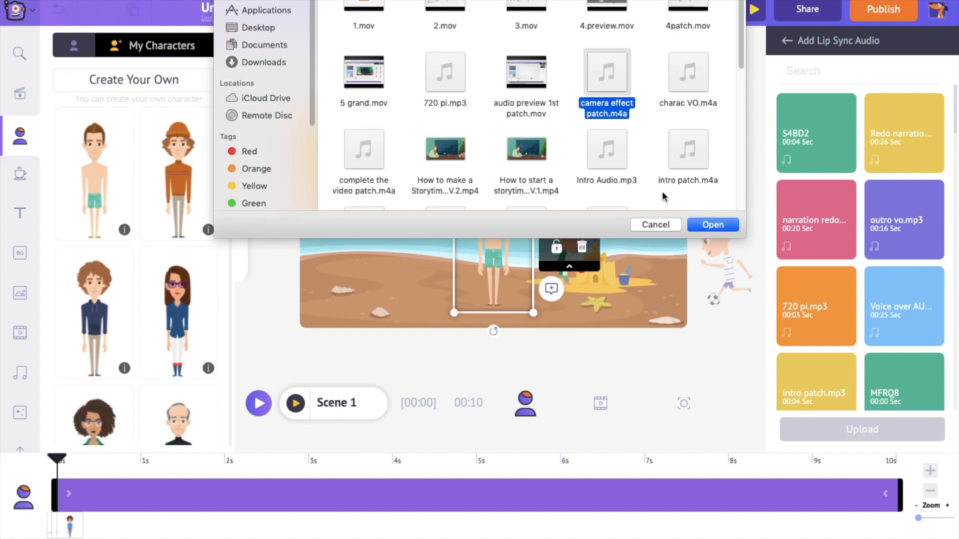
left_click(709, 225)
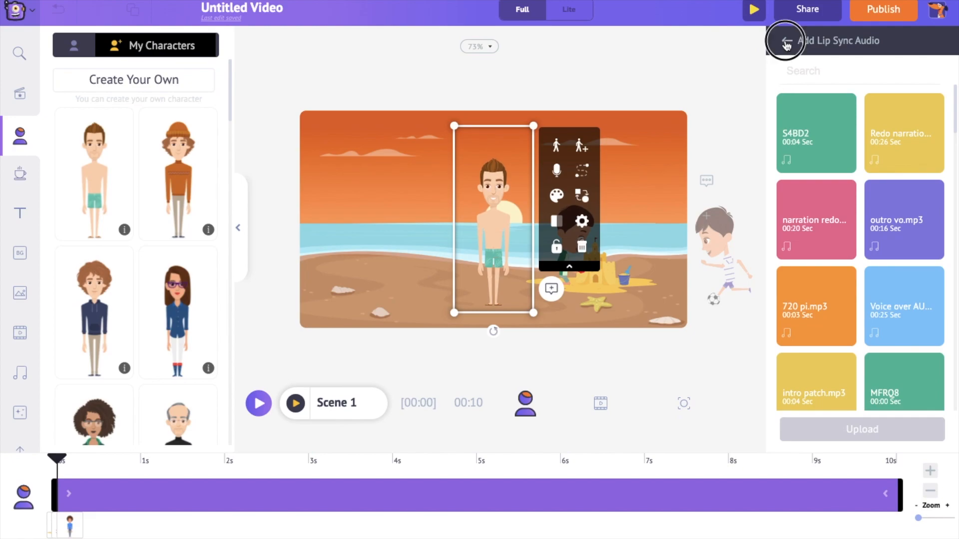
Step: Write a text-to-speech script for the man that introduces him and ends "We are watching the sunrise from Miami beach florida!"
left_click(786, 41)
left_click(859, 103)
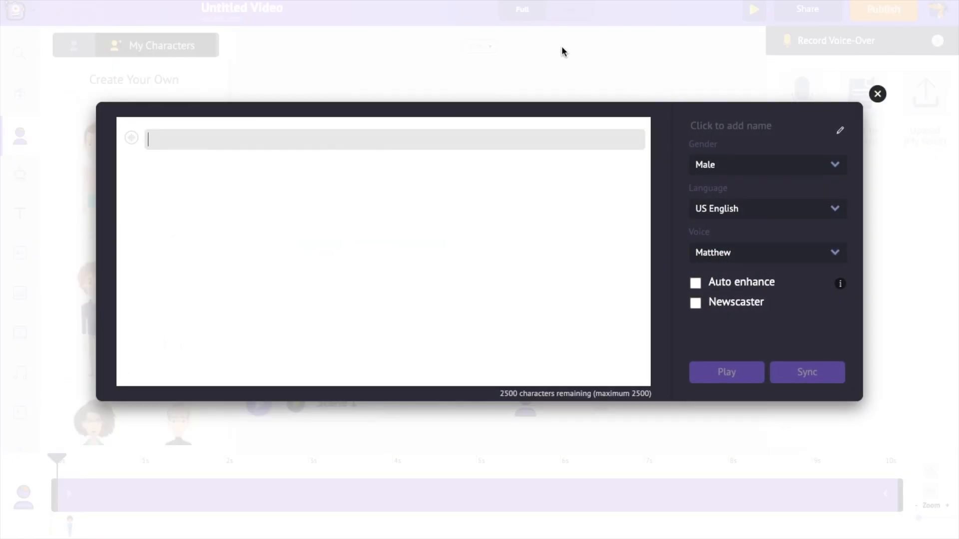
type("Hey there. It's me Alex. We are watching the sunrise from Miami beach florida!")
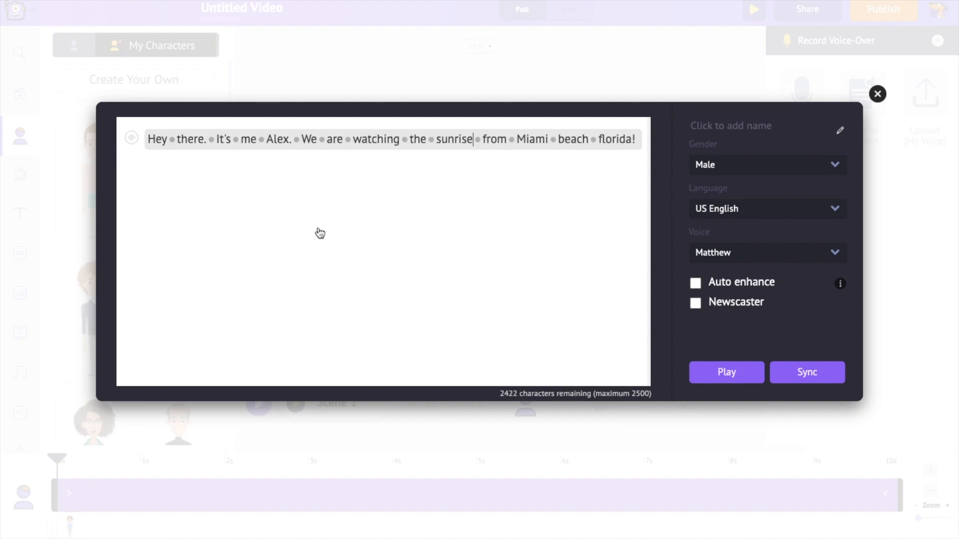
Step: Keep the speech language as US English and set the voice to Kyle(New)
left_click(768, 214)
left_click(769, 215)
left_click(762, 262)
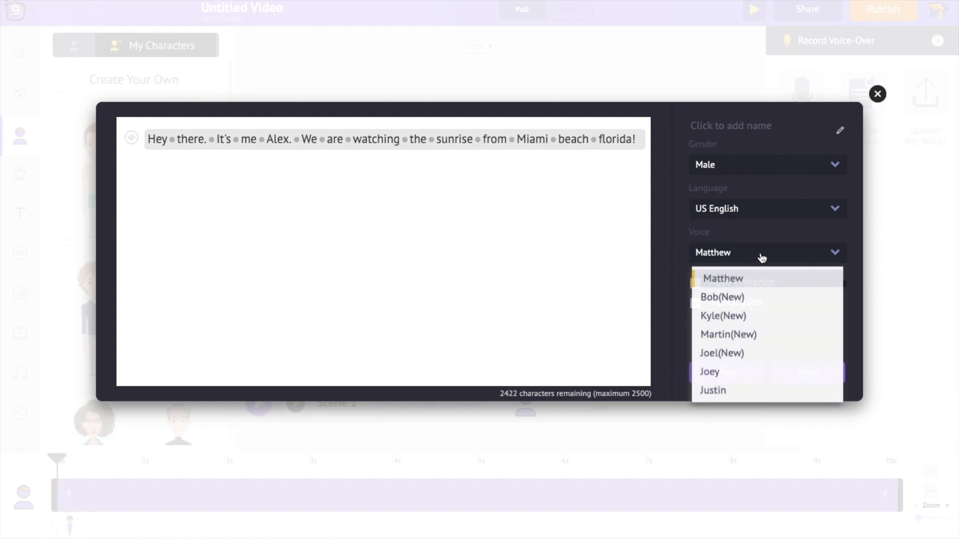
left_click(755, 315)
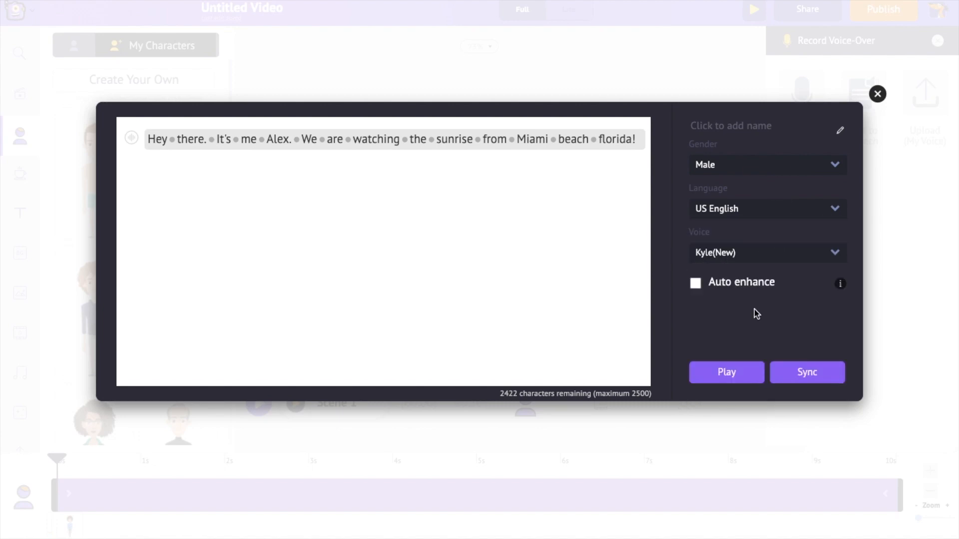
Step: Adjust the speech speed of the whole line and raise its volume above Medium
left_click(131, 138)
left_click_drag(175, 243, 250, 242)
left_click(230, 168)
left_click(292, 167)
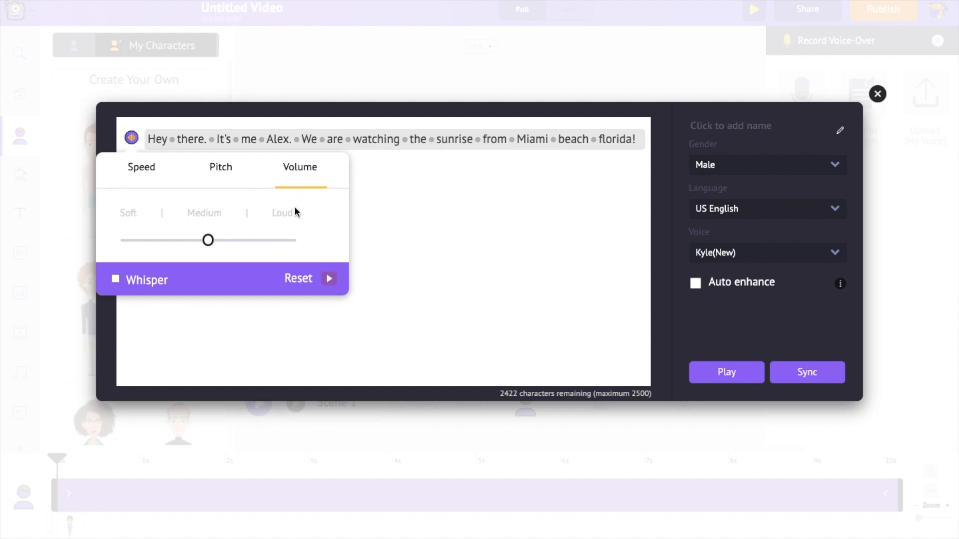
left_click(247, 241)
left_click(399, 212)
Step: Add a breath with High volume after the word "watching" and preview the generated speech
left_click(405, 140)
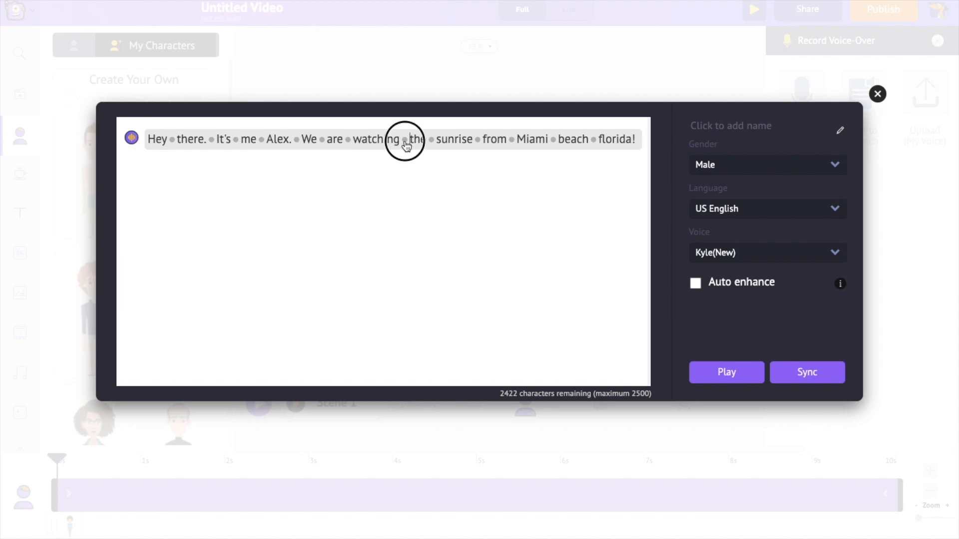
left_click(579, 171)
left_click(585, 247)
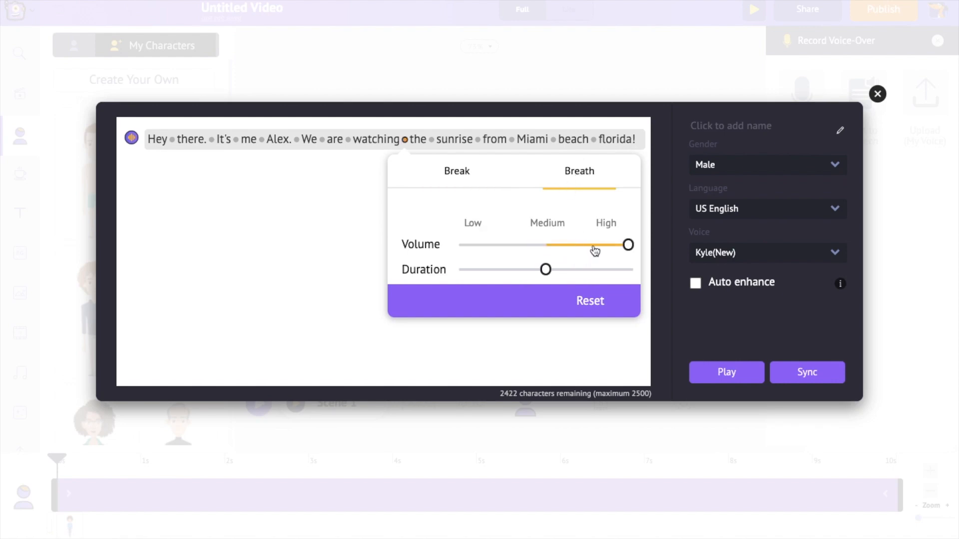
left_click(739, 381)
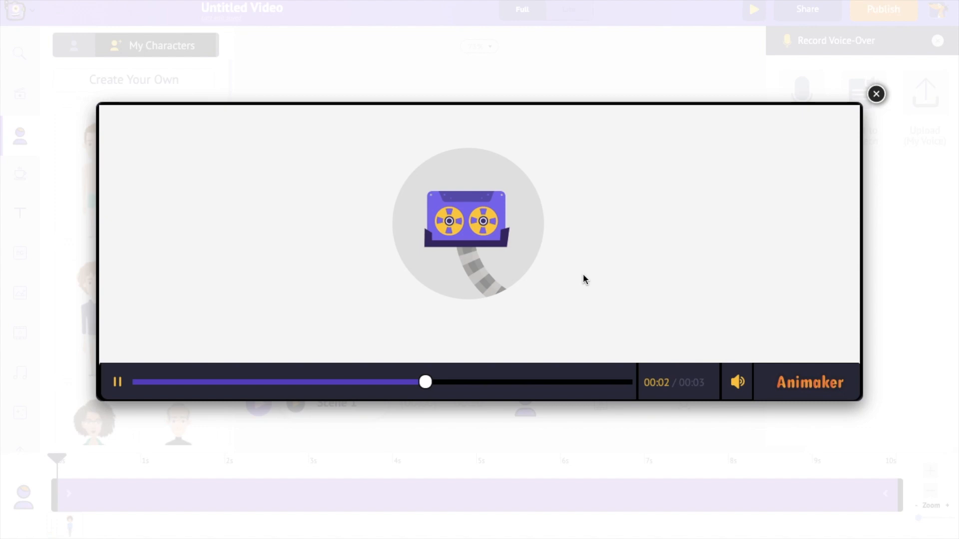
left_click(876, 94)
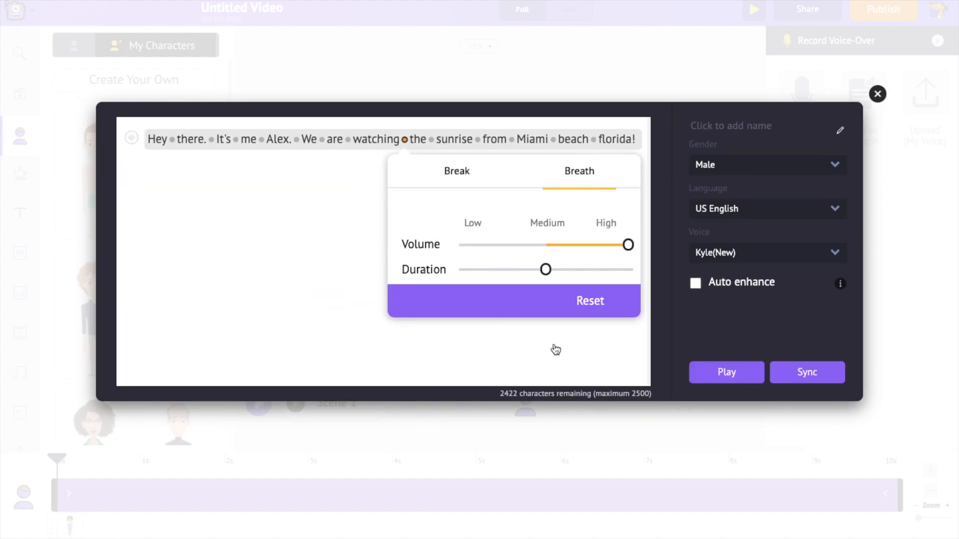
Step: Enable Auto enhance for the speech, preview it, and sync the voice-over to the man
left_click(696, 284)
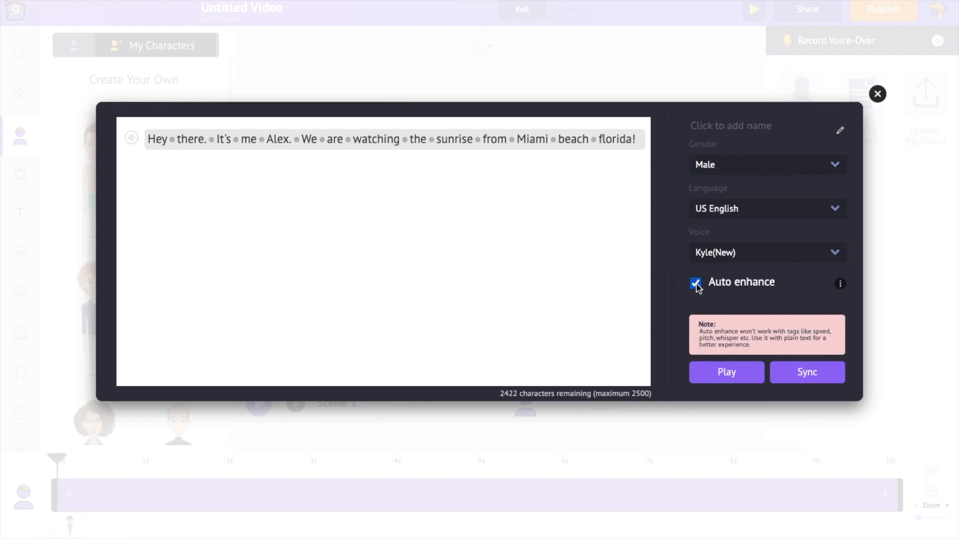
left_click(706, 370)
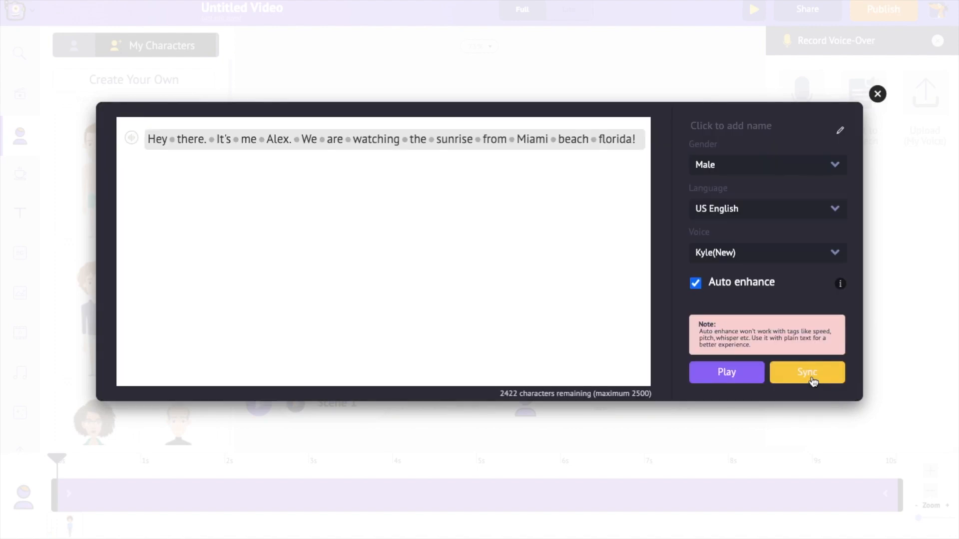
left_click(813, 380)
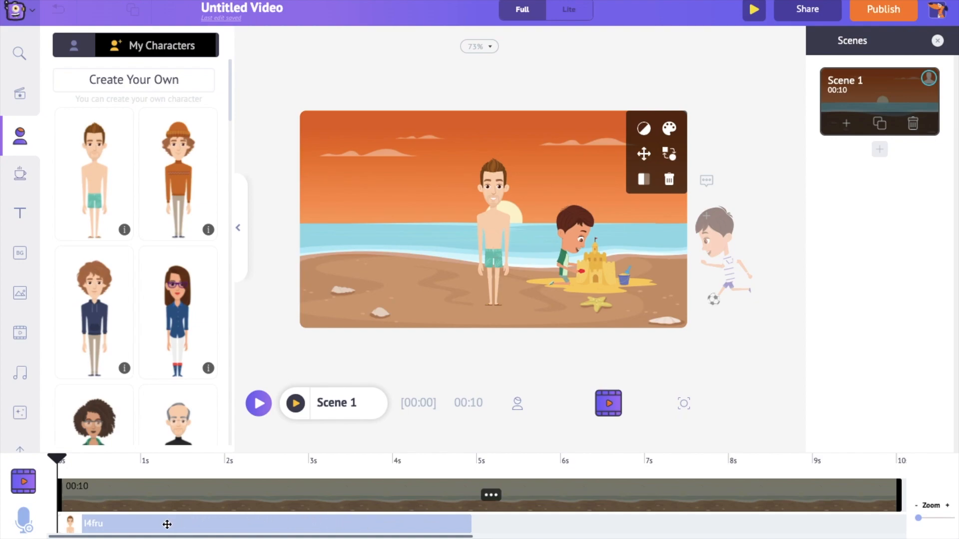
Step: Shift the voice-over clip to start at about 2 s and shorten the scene to 7 seconds
left_click_drag(164, 525, 336, 531)
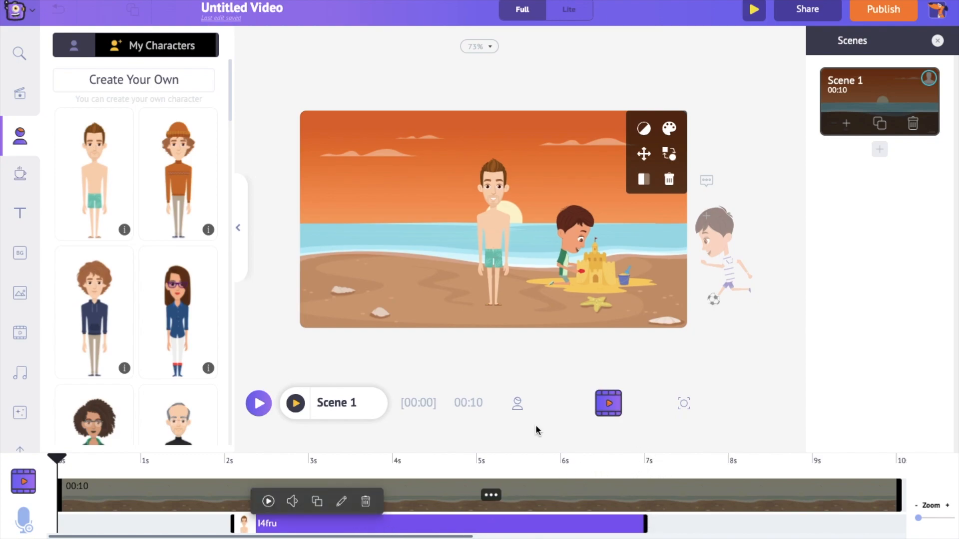
left_click(522, 410)
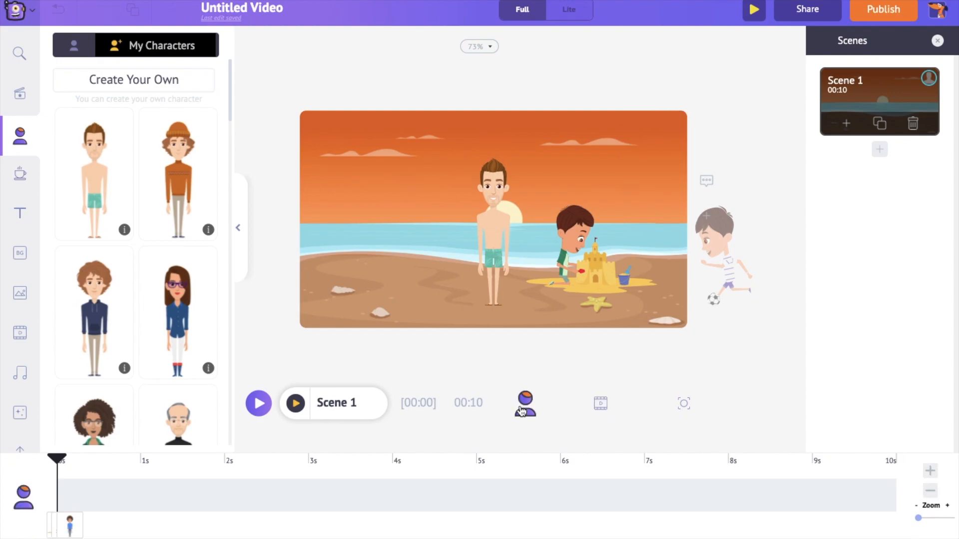
left_click(930, 491)
left_click(931, 491)
left_click(931, 491)
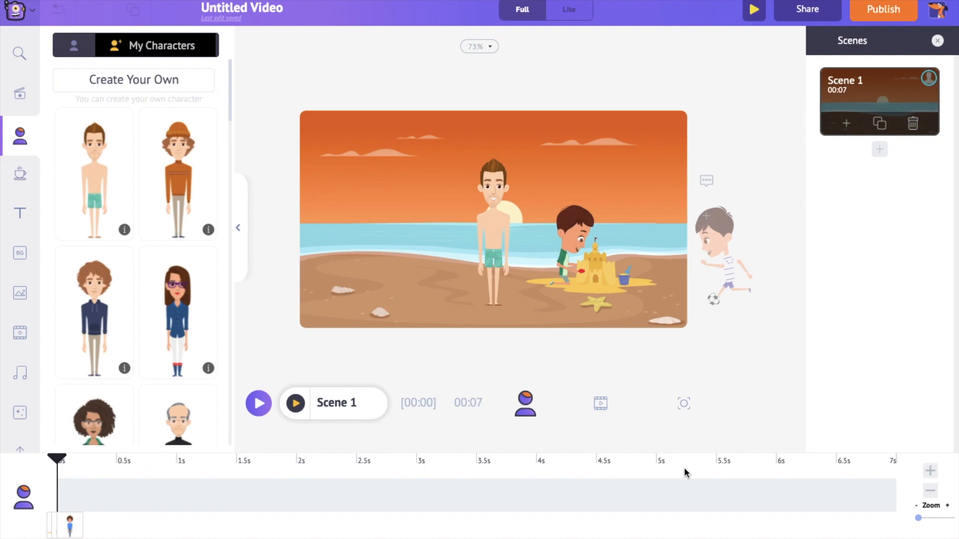
Step: Give the man in shorts the Walking action and place him outside the scene beside its left edge
left_click(498, 296)
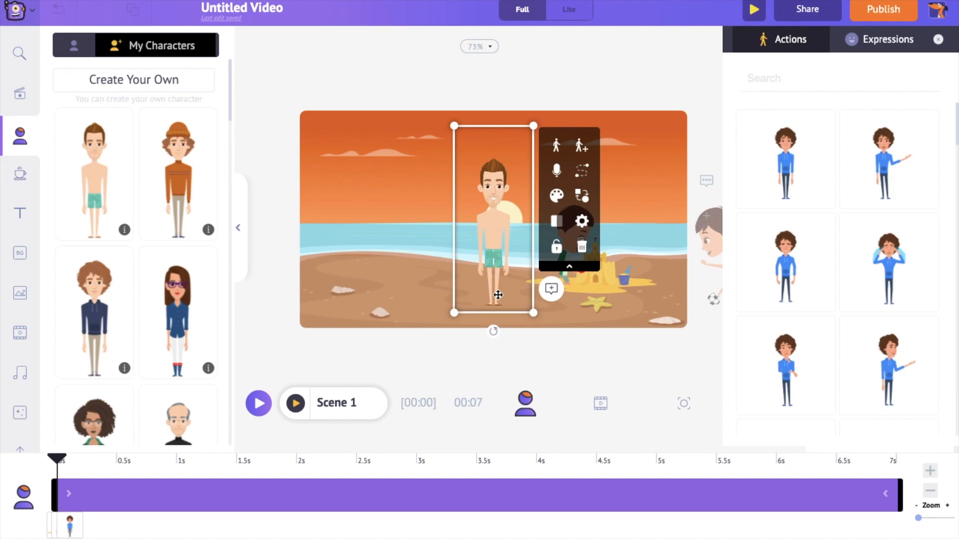
left_click(779, 78)
type("walking")
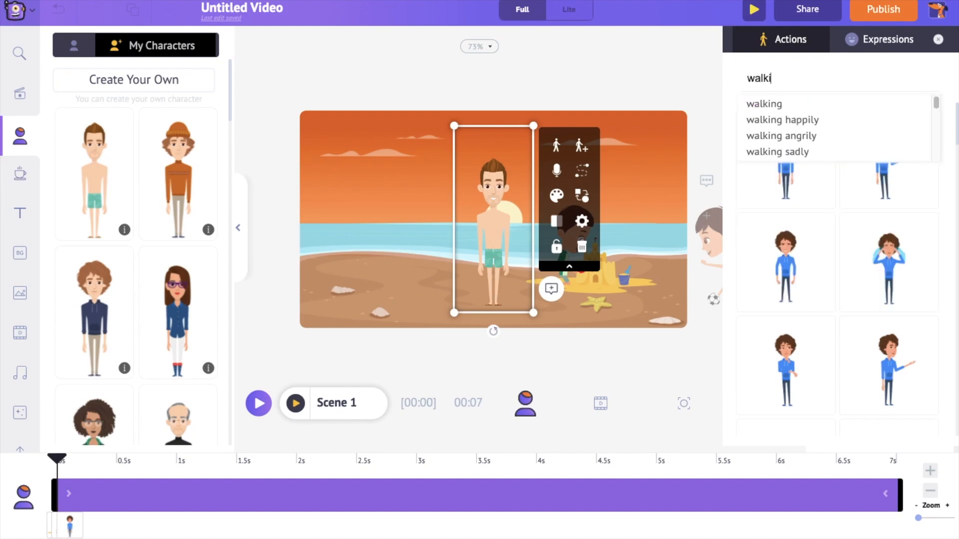
key("Return")
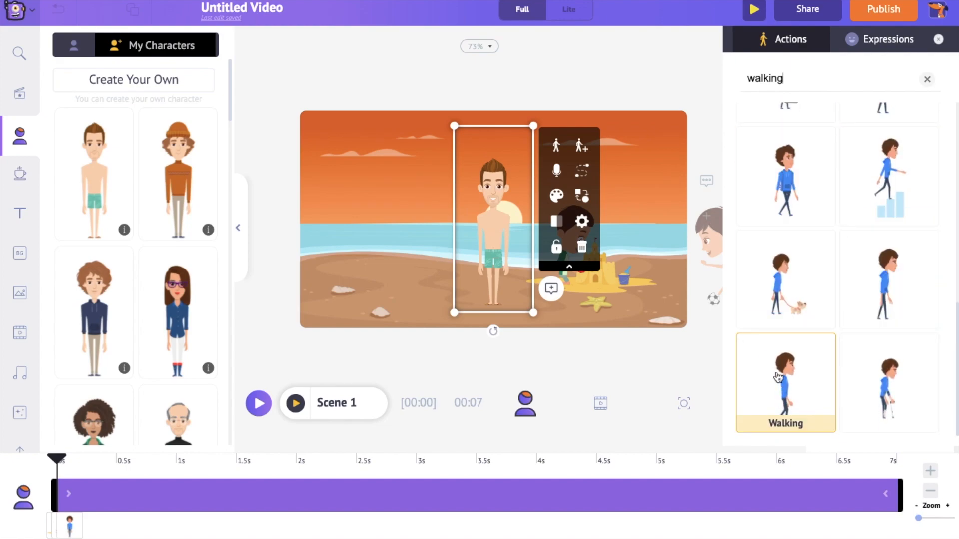
left_click(786, 385)
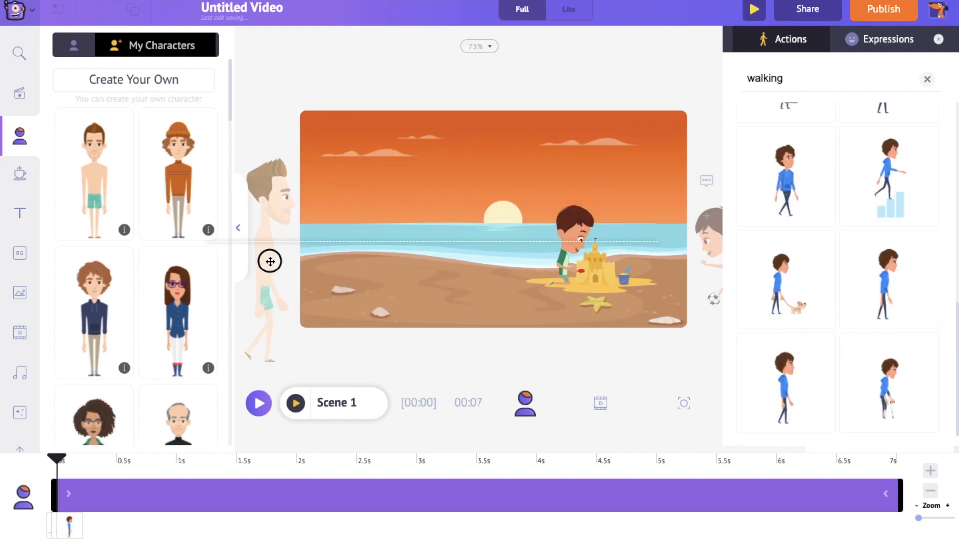
left_click(269, 261)
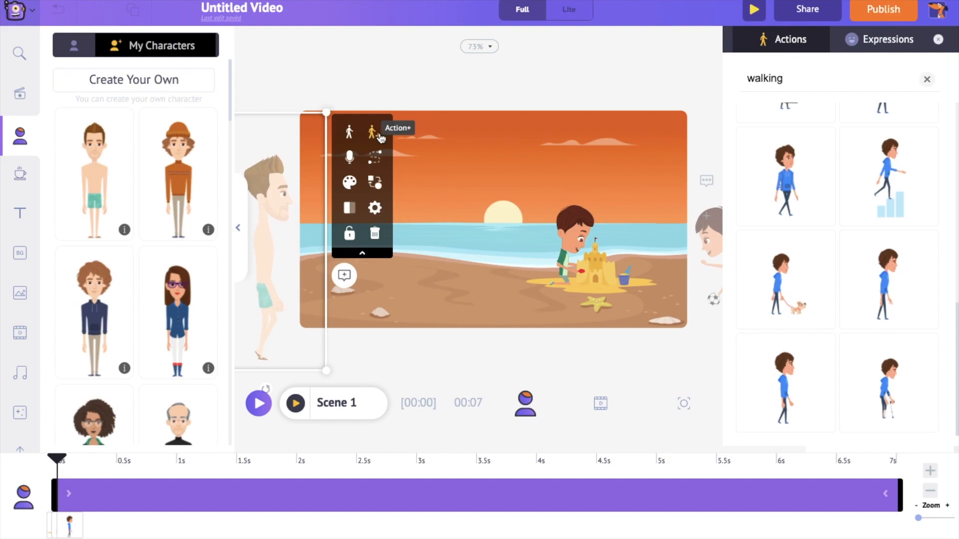
Step: Start an action sequence for the man and add a second action positioned inside the left part of the scene
left_click(379, 136)
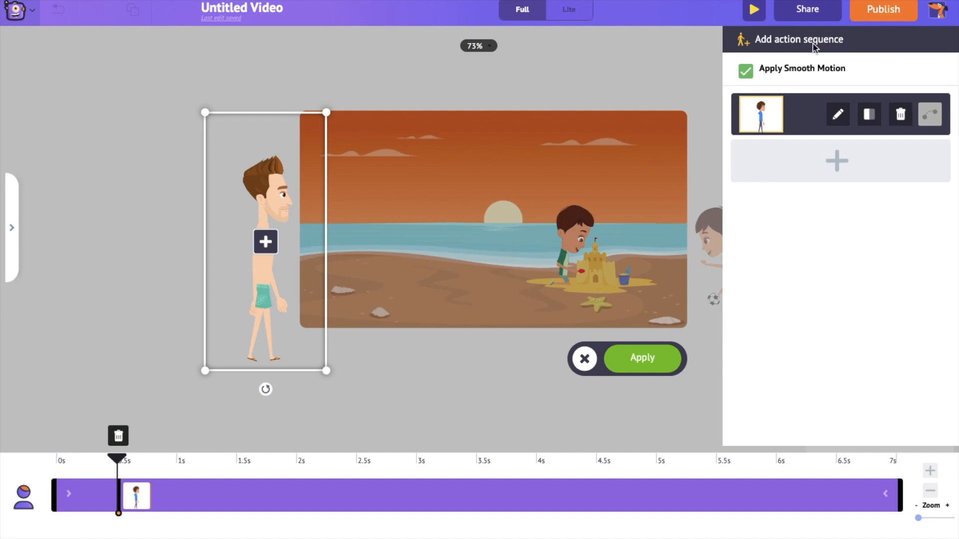
left_click(839, 167)
left_click_drag(264, 288, 392, 289)
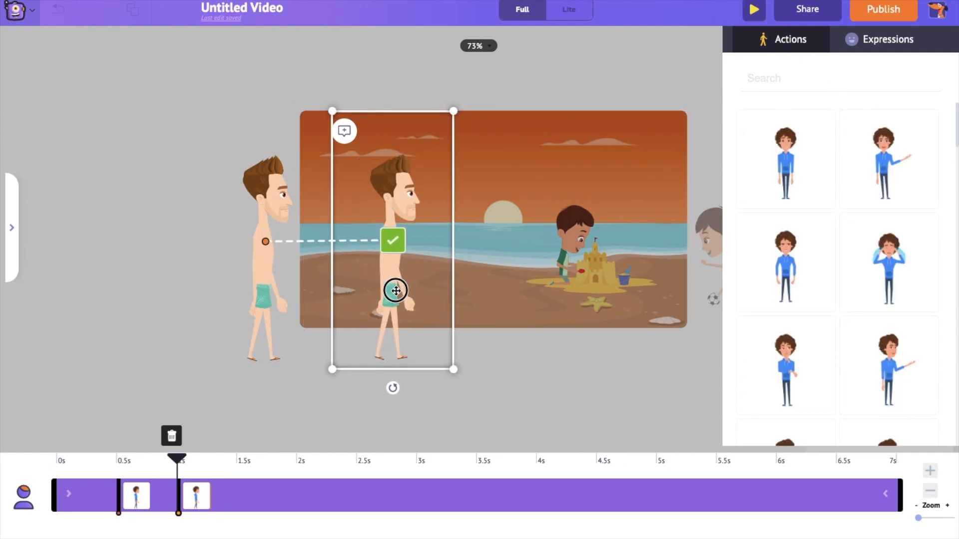
Step: Set the second action to Waving And Saying Hi and have it start at 2 s
left_click(867, 85)
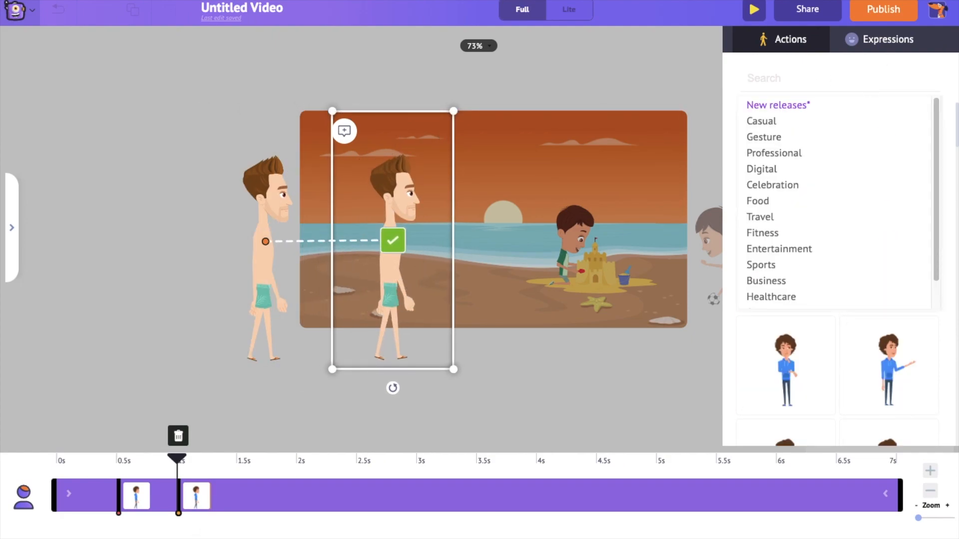
type("waving")
key("Return")
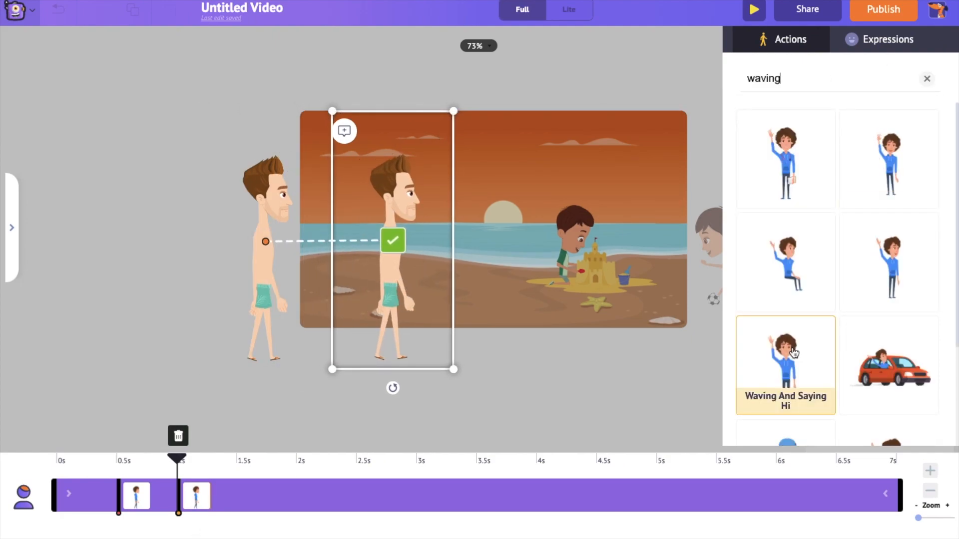
left_click(785, 364)
left_click_drag(197, 498, 317, 498)
left_click(389, 247)
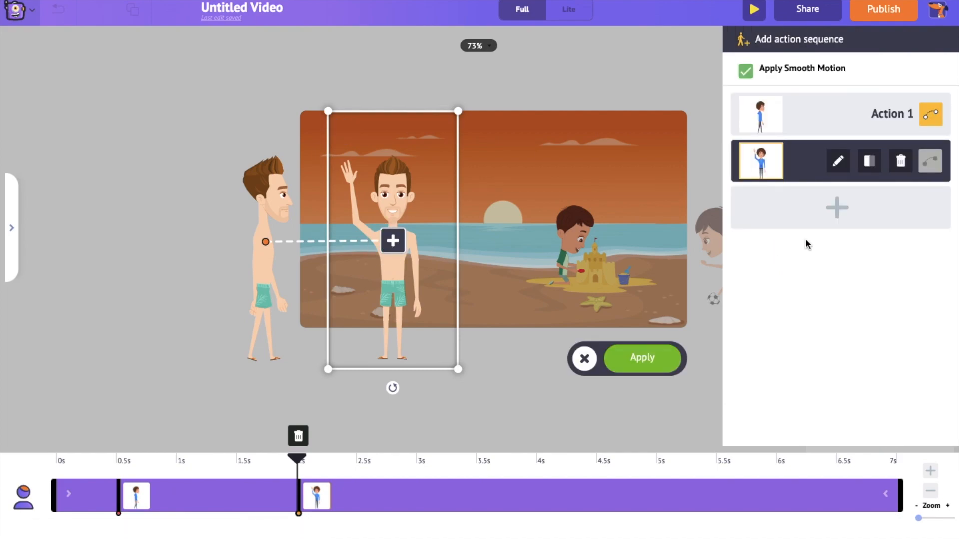
Step: Add a third action, Standing And Talking, to the man's sequence and have it start at about 4 s
left_click(835, 213)
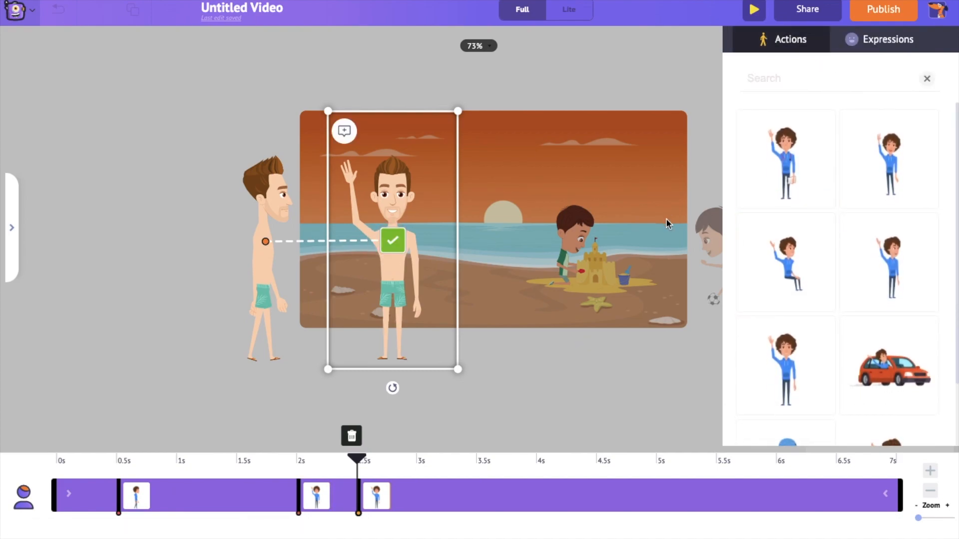
left_click(812, 86)
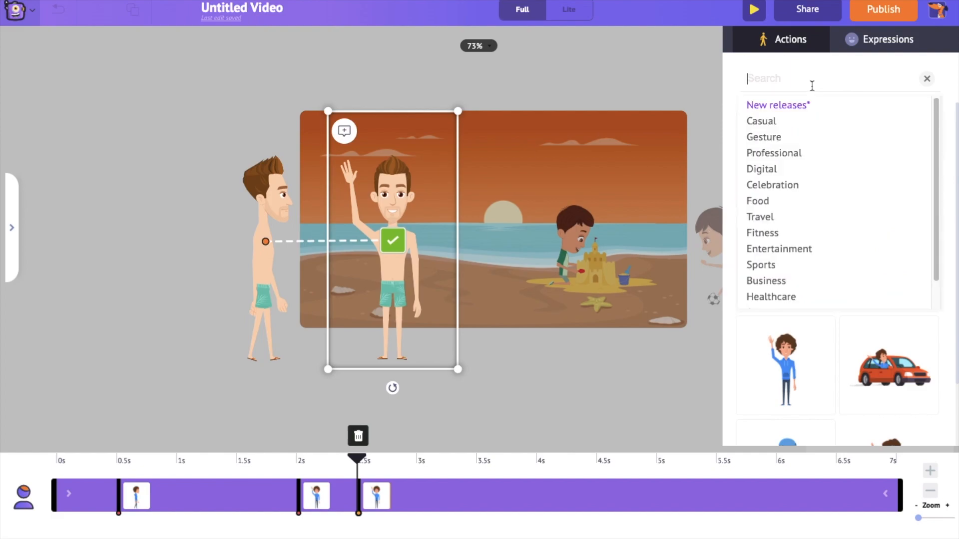
type("talking")
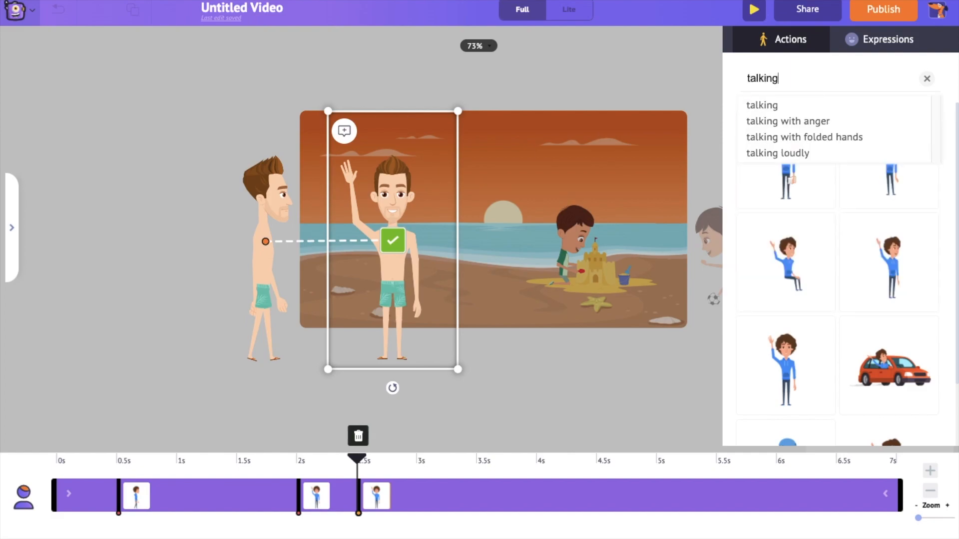
key("Return")
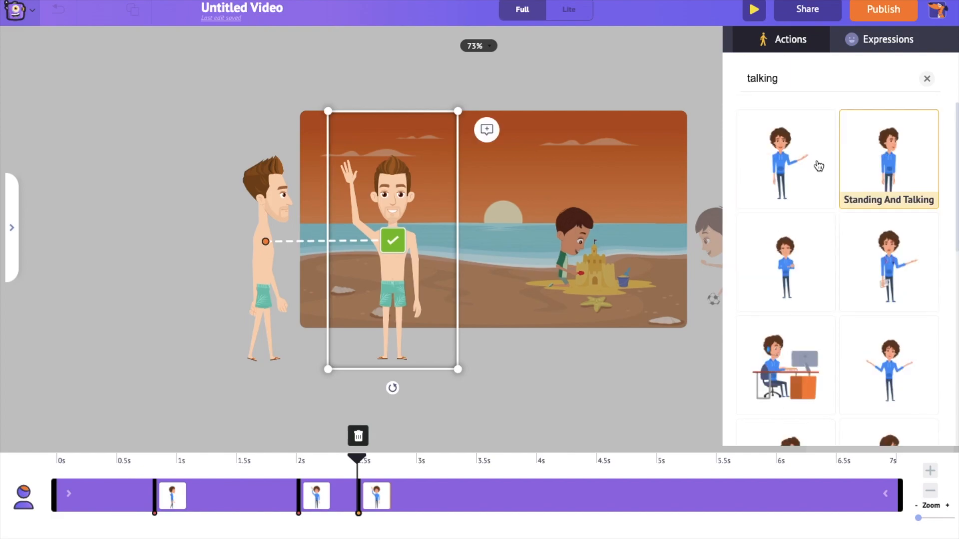
left_click(808, 163)
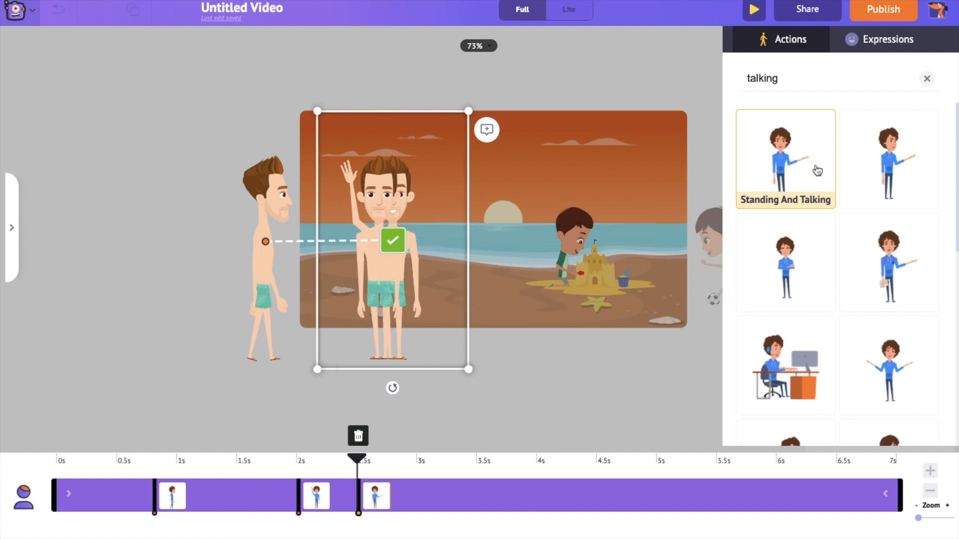
left_click_drag(382, 500, 577, 500)
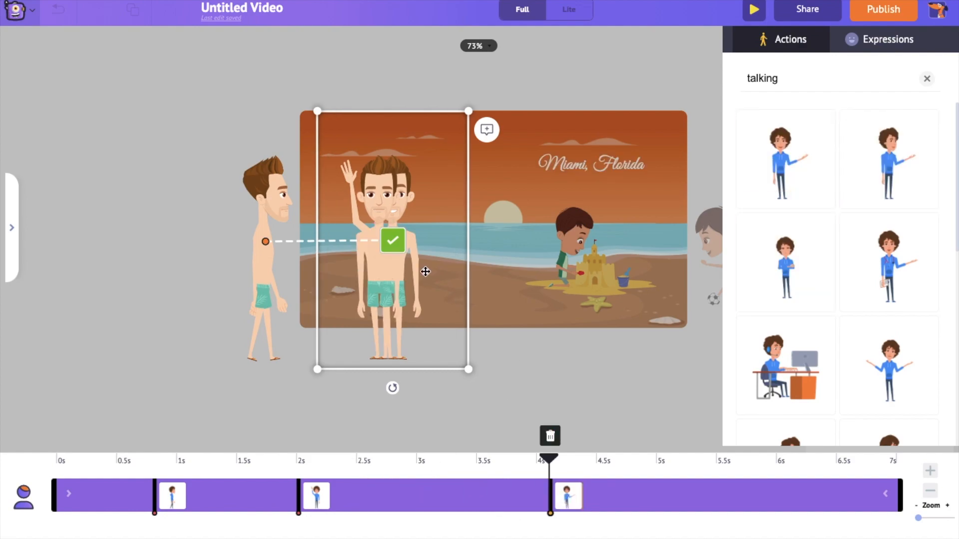
left_click(404, 255)
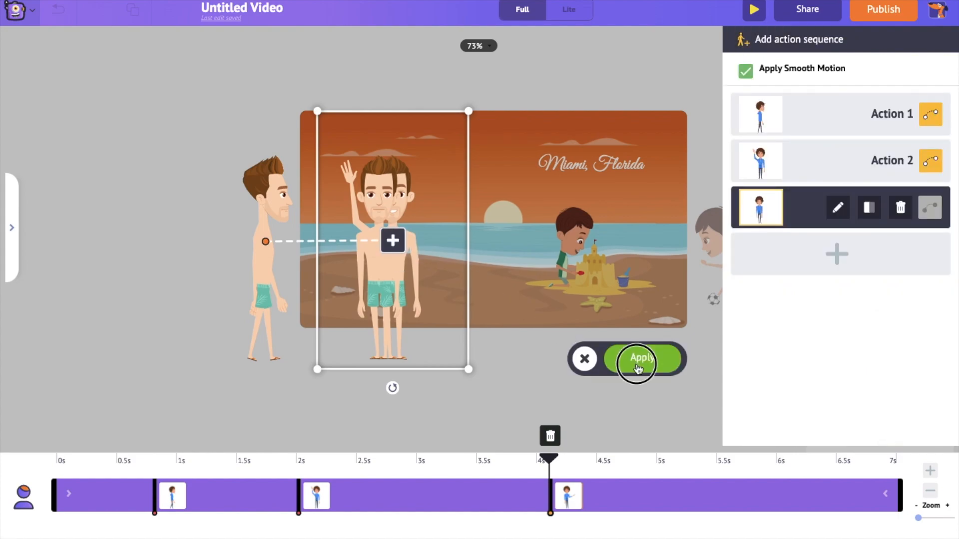
Step: Apply the man's action sequence and play Scene 1 to preview it
left_click(637, 366)
left_click(12, 229)
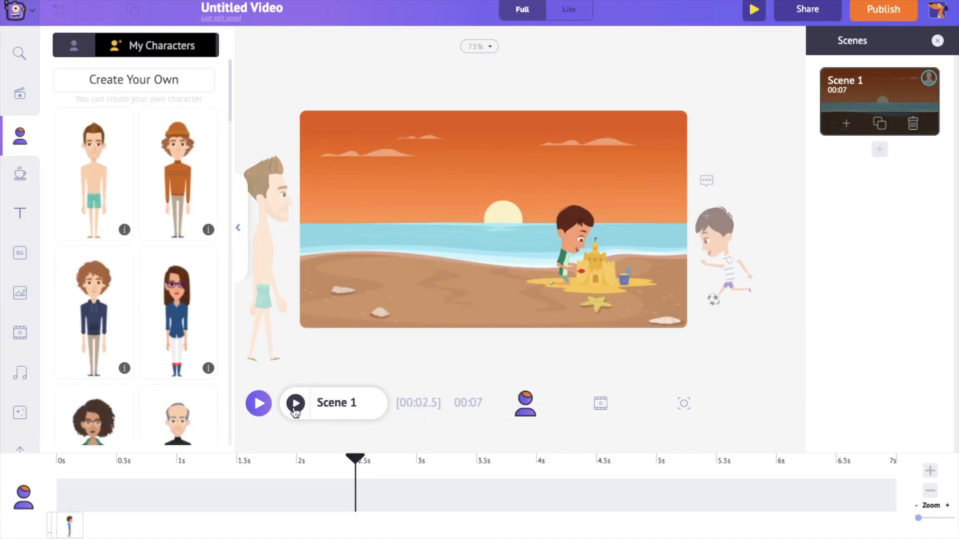
left_click(297, 400)
Step: Add a body text element to Scene 1 and replace its wording with "Miami, Florida"
left_click(19, 214)
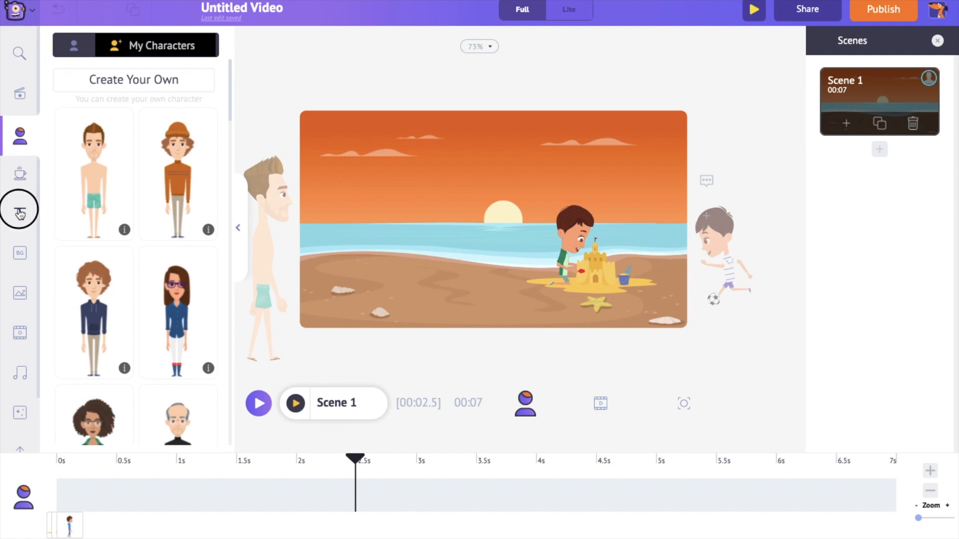
left_click(150, 99)
double_click(575, 211)
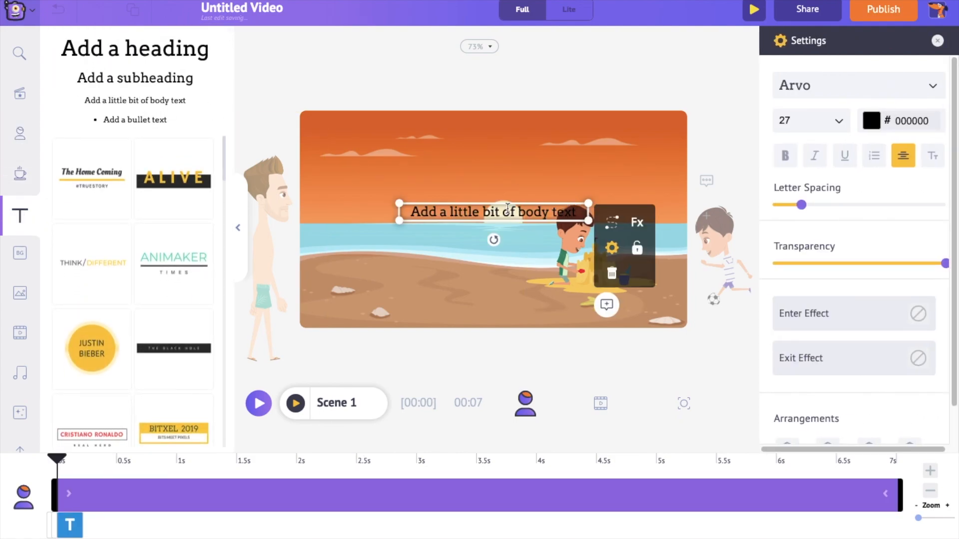
type("Miami, Florida")
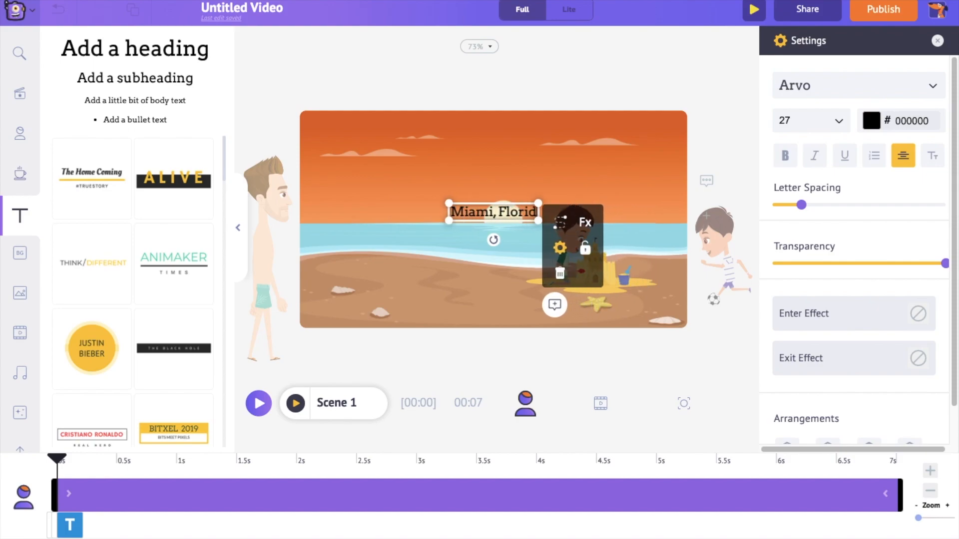
Step: Change the font of the "Miami, Florida" text to Great Vibes
left_click(933, 93)
scroll(849, 190, "down", 10)
left_click(833, 206)
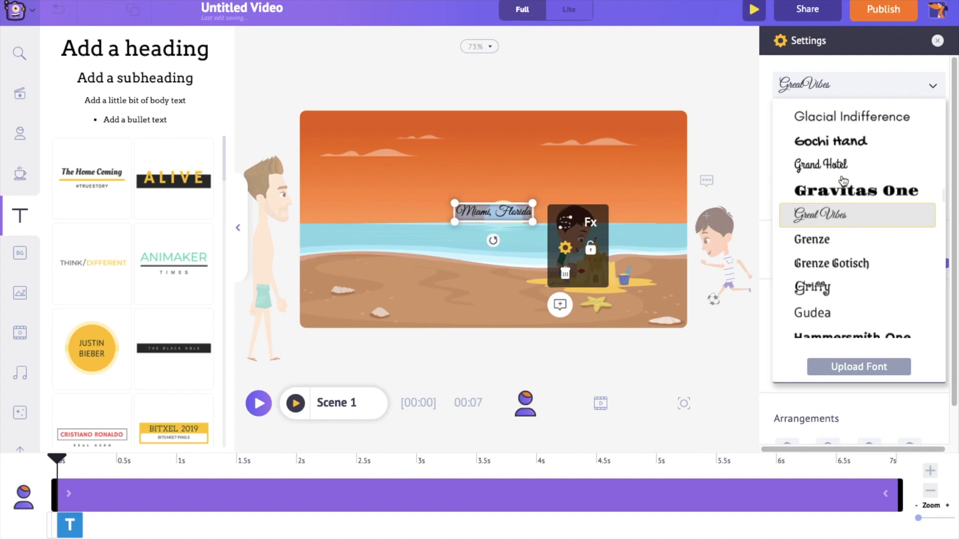
Step: Make the "Miami, Florida" text size 38 and white (FFFFFF), and place it on one line in the sky above the sandcastle boy
left_click(838, 120)
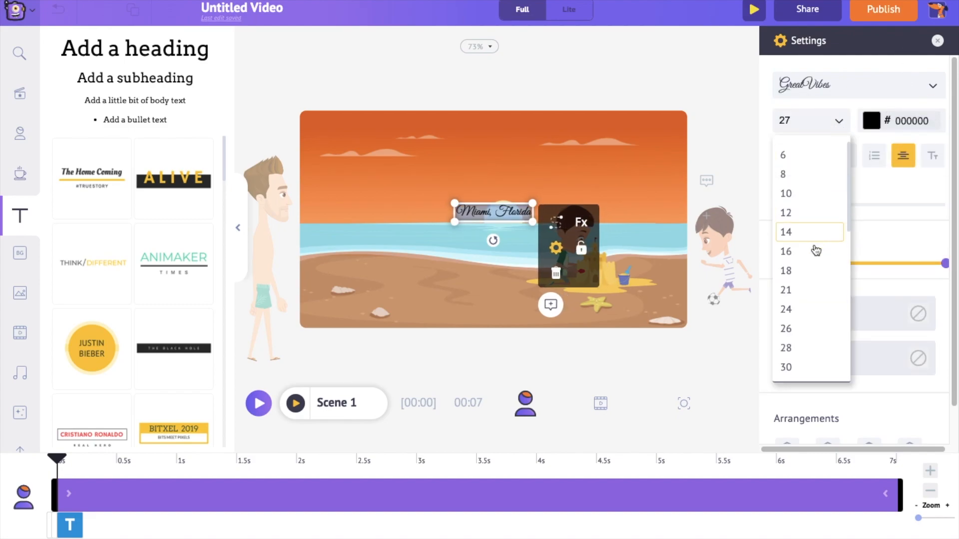
scroll(817, 250, "down", 3)
left_click(802, 356)
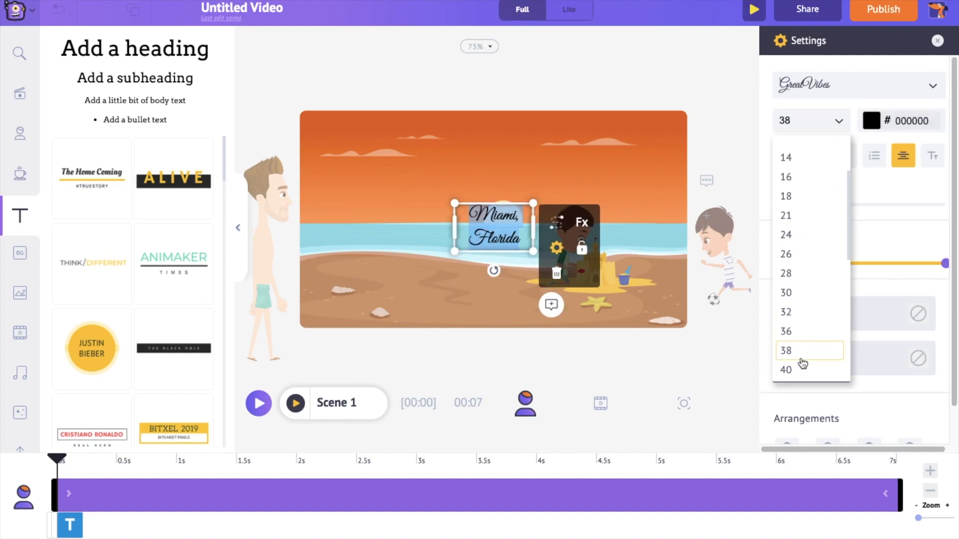
left_click(872, 121)
left_click(845, 152)
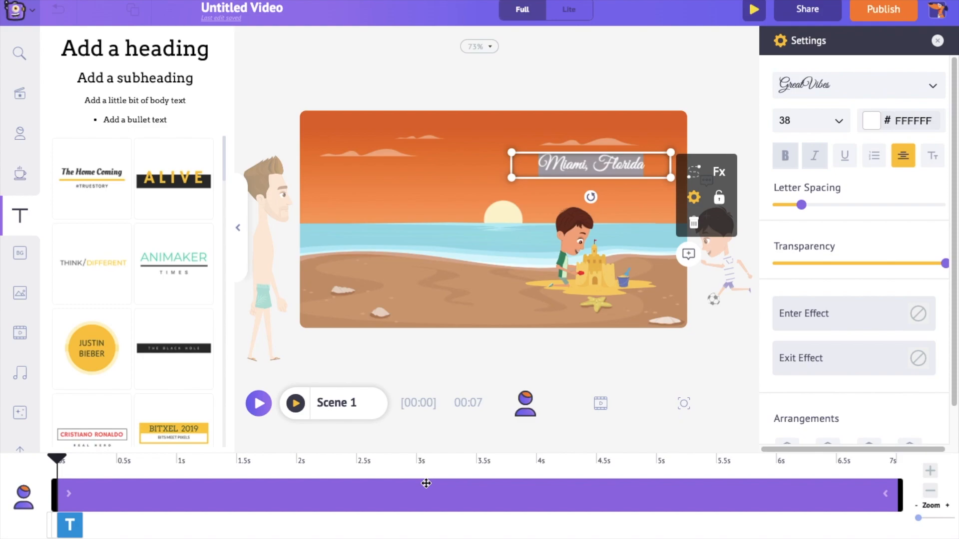
Step: Review the timeline timings of the running boy, the sandcastle boy and the man
left_click(722, 289)
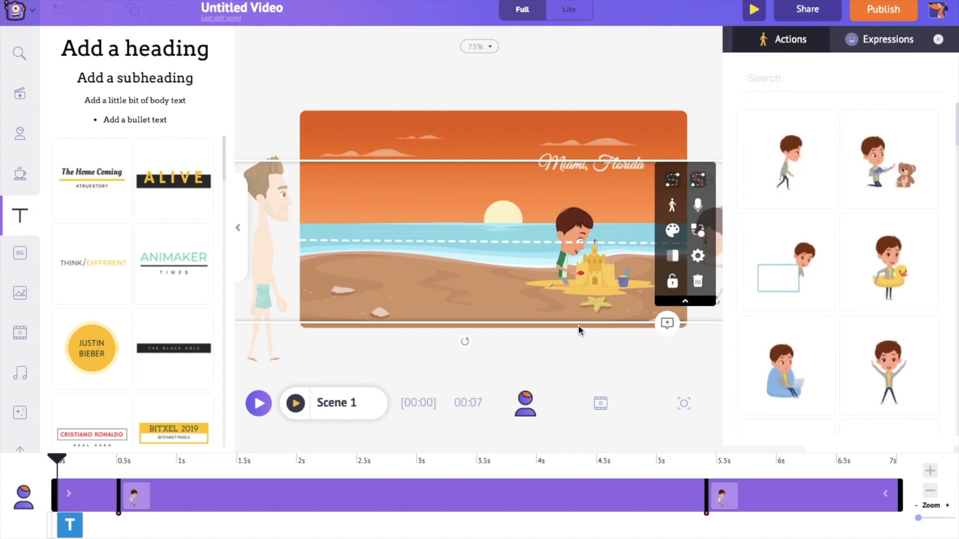
left_click(572, 344)
left_click(580, 250)
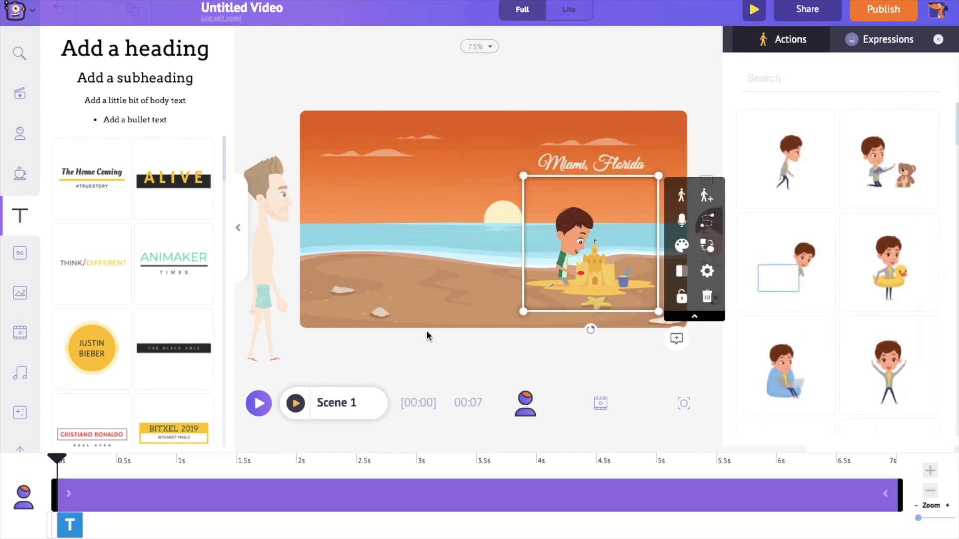
left_click(278, 323)
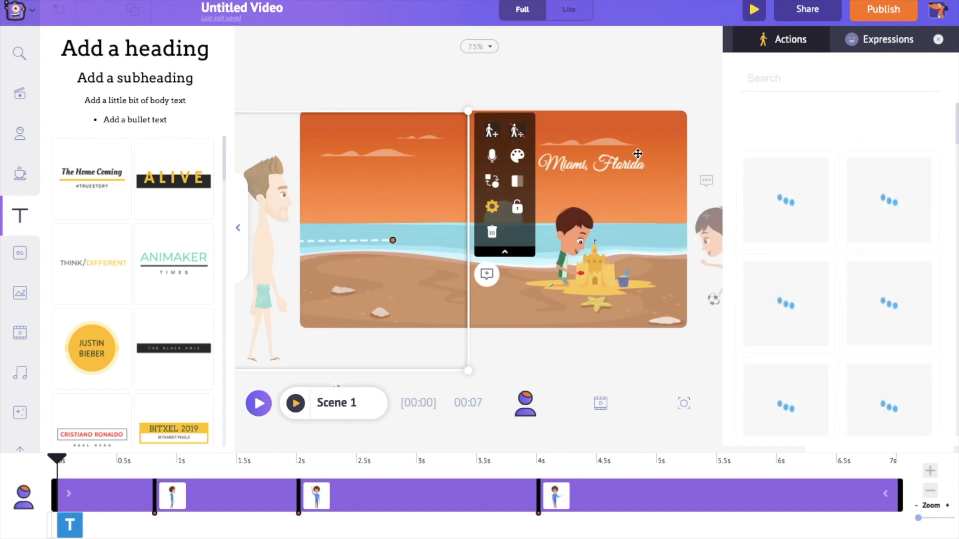
Step: Delay the "Miami, Florida" title to start at about 3 s and give it a Fade In enter effect lasting until about 4 s
double_click(628, 167)
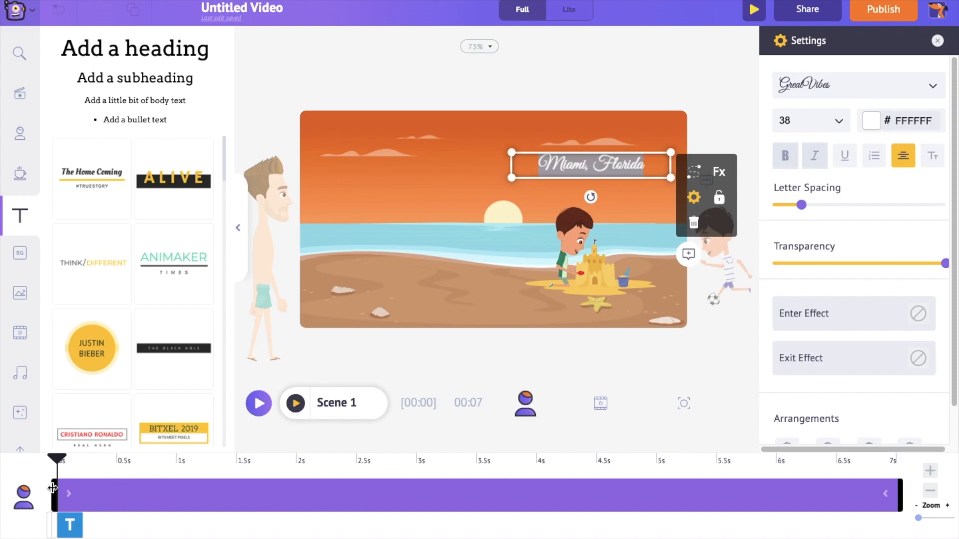
left_click_drag(52, 488, 415, 506)
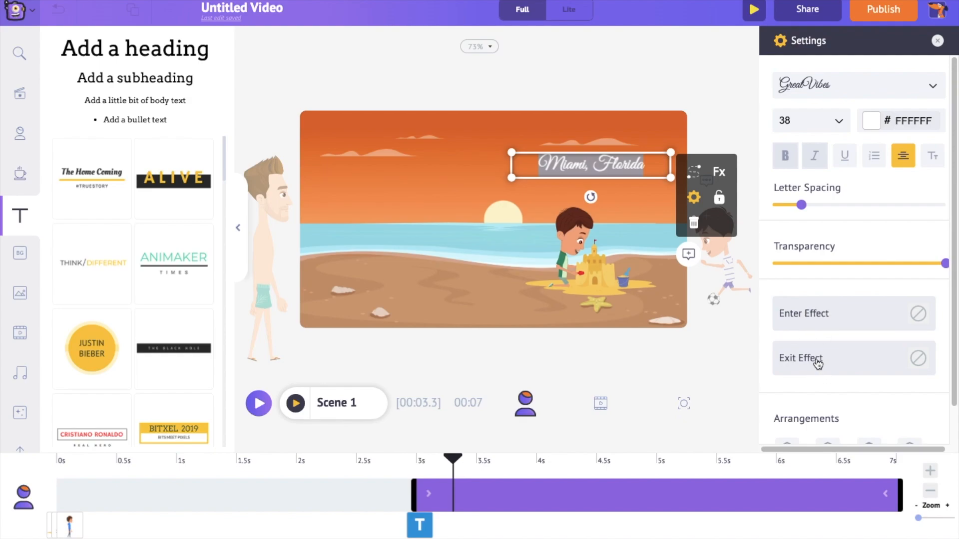
left_click(812, 320)
scroll(835, 284, "down", 9)
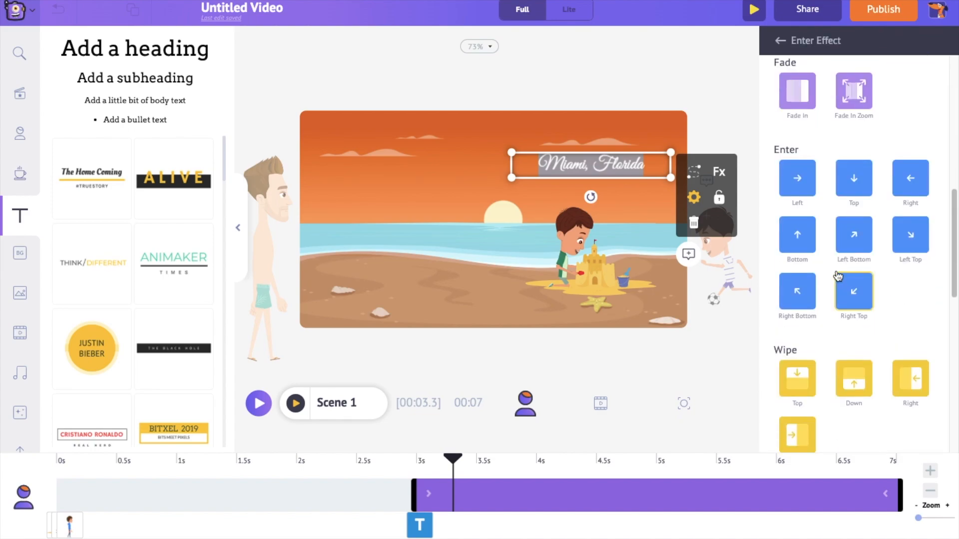
left_click(809, 129)
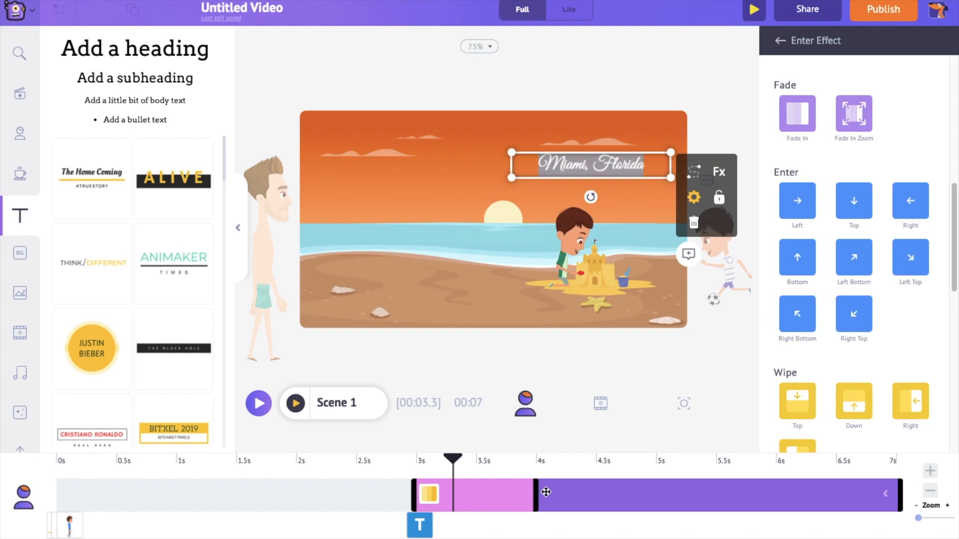
mouse_move(538, 493)
left_mouse_down()
mouse_move(724, 494)
mouse_move(536, 498)
left_mouse_up()
left_click(638, 355)
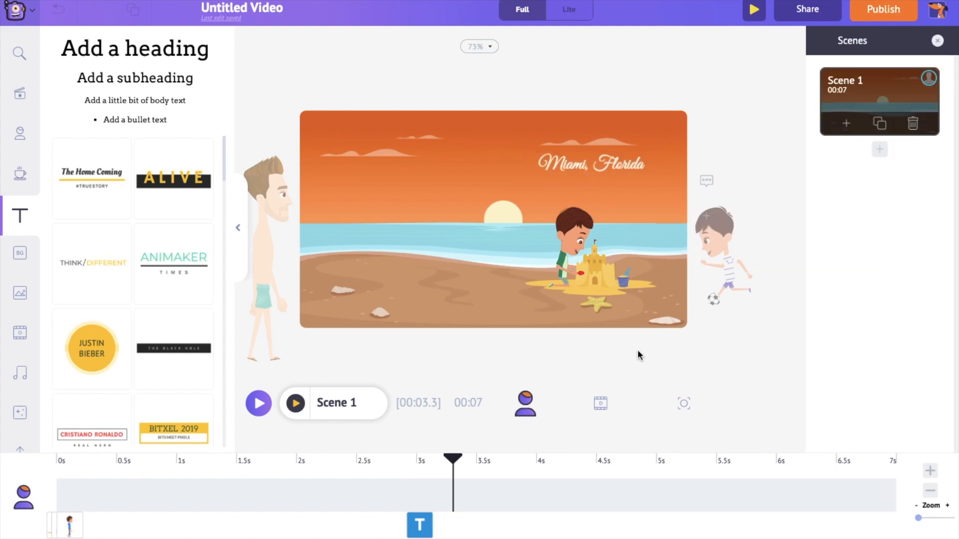
Step: Set up a Dynamic Camera move spanning the full 7 s of Scene 1 that zooms in to a slightly smaller centred frame
left_click(684, 406)
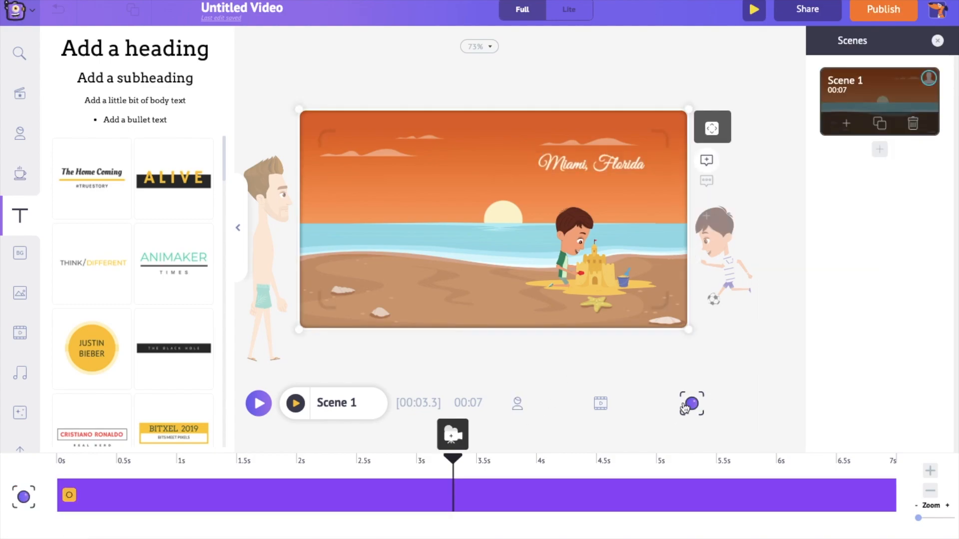
left_click(70, 496)
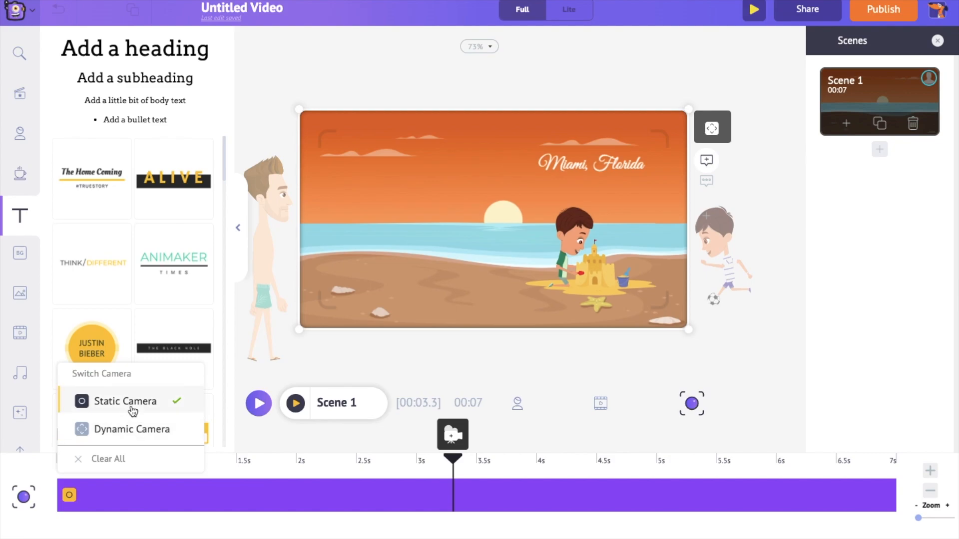
left_click(136, 429)
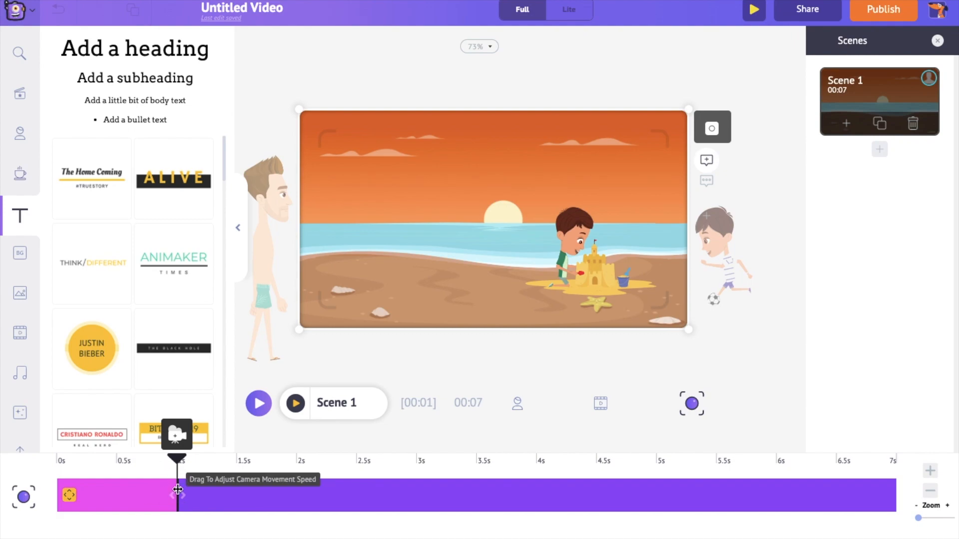
left_click_drag(178, 489, 898, 497)
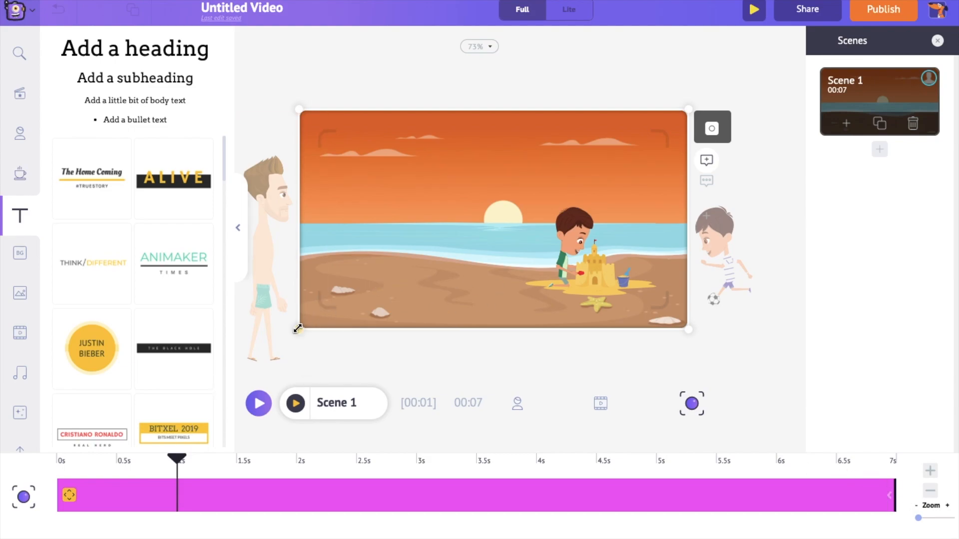
left_click_drag(298, 329, 326, 318)
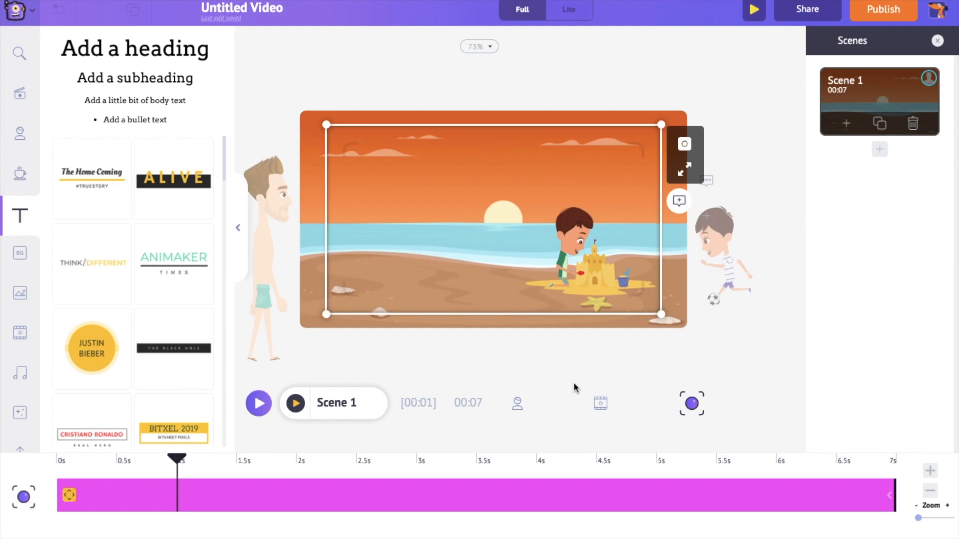
left_click_drag(181, 465, 34, 479)
Step: Search the music library for "sunset" and add the Another Sunset track to the video
left_click(19, 379)
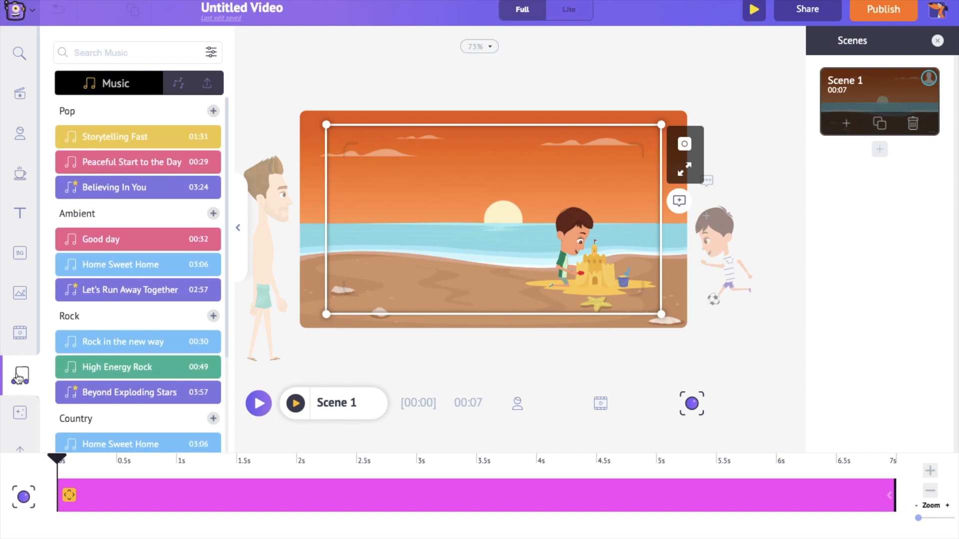
type("s")
type("unset")
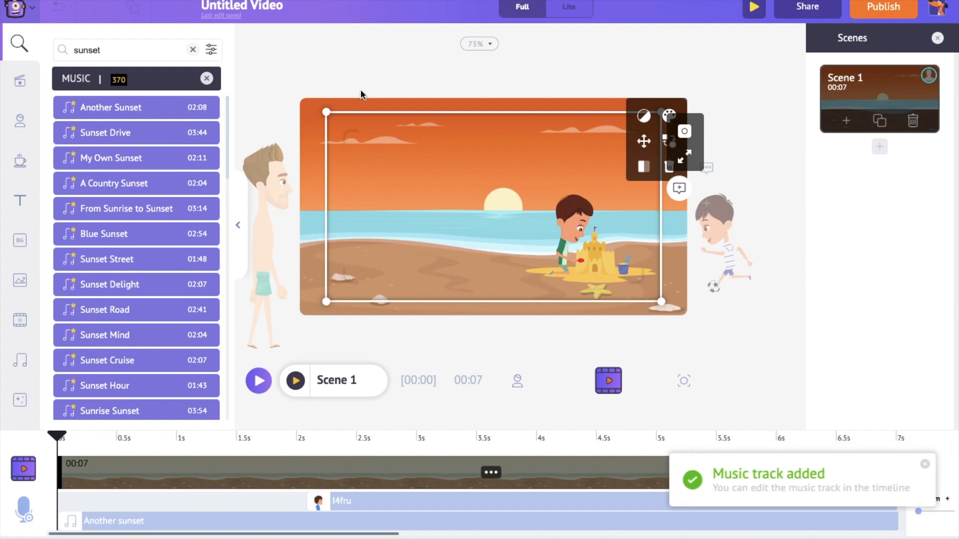
Step: Lower the Another Sunset track's volume to a bit below half and play Scene 1 to preview it
left_click(271, 520)
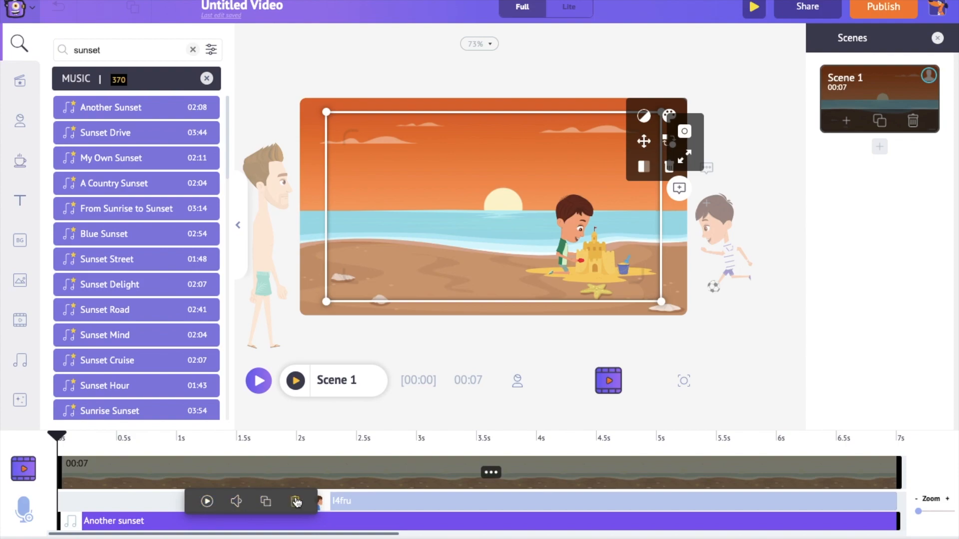
left_click(236, 501)
left_click_drag(247, 501, 242, 502)
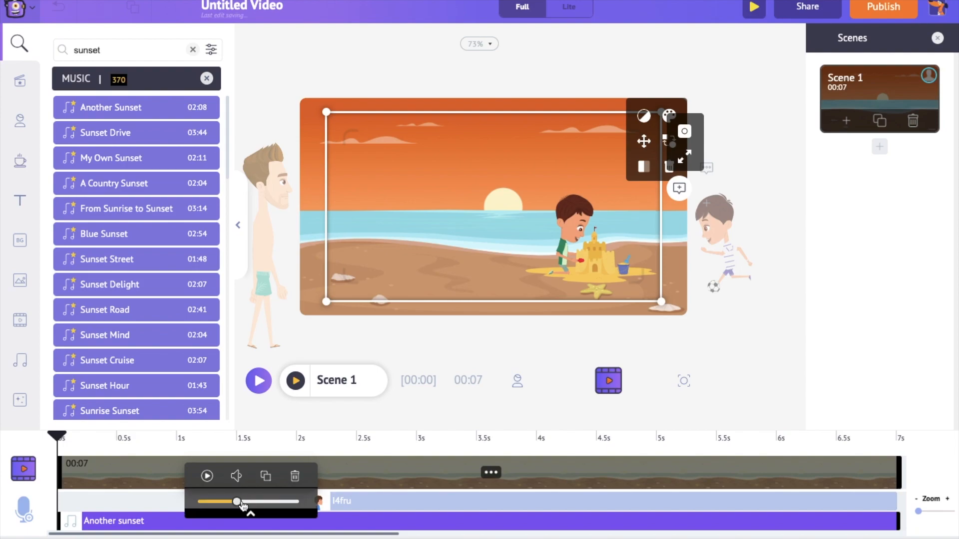
left_click(296, 381)
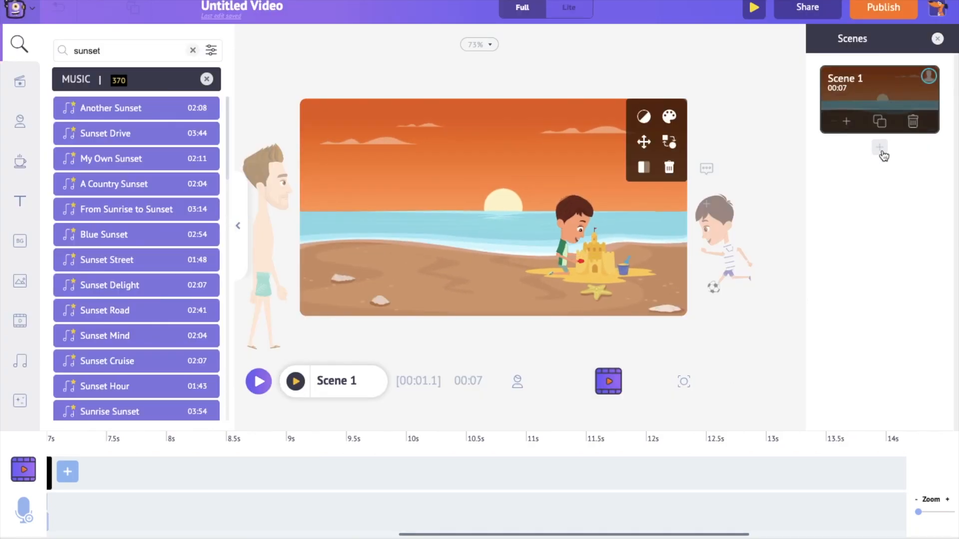
Step: Add a blank Scene 2 after the beach scene and open the Download Video publishing options
left_click(881, 148)
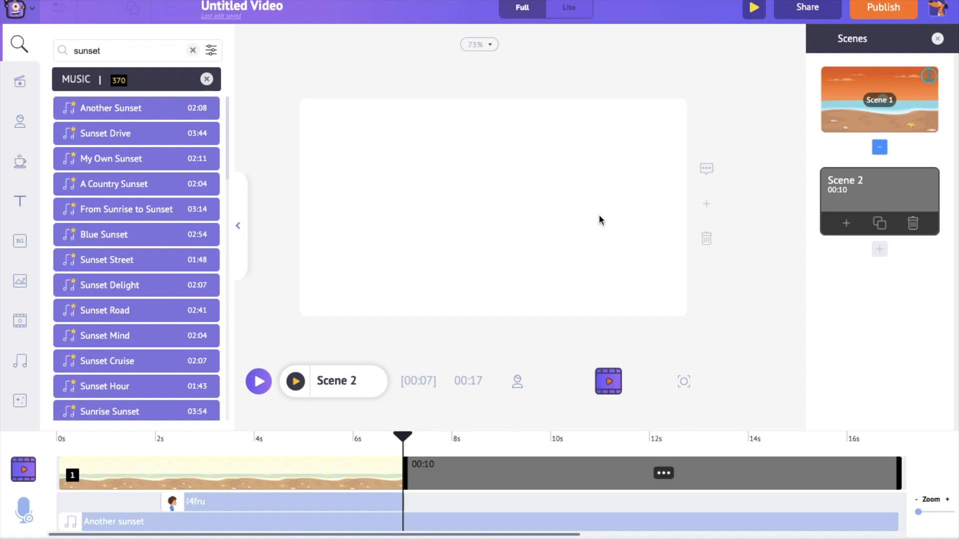
left_click(871, 9)
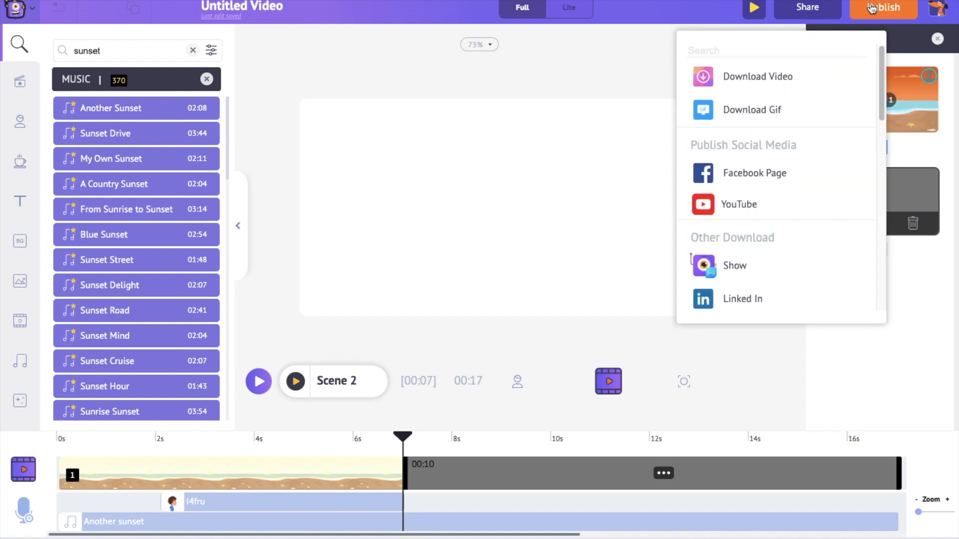
left_click(792, 76)
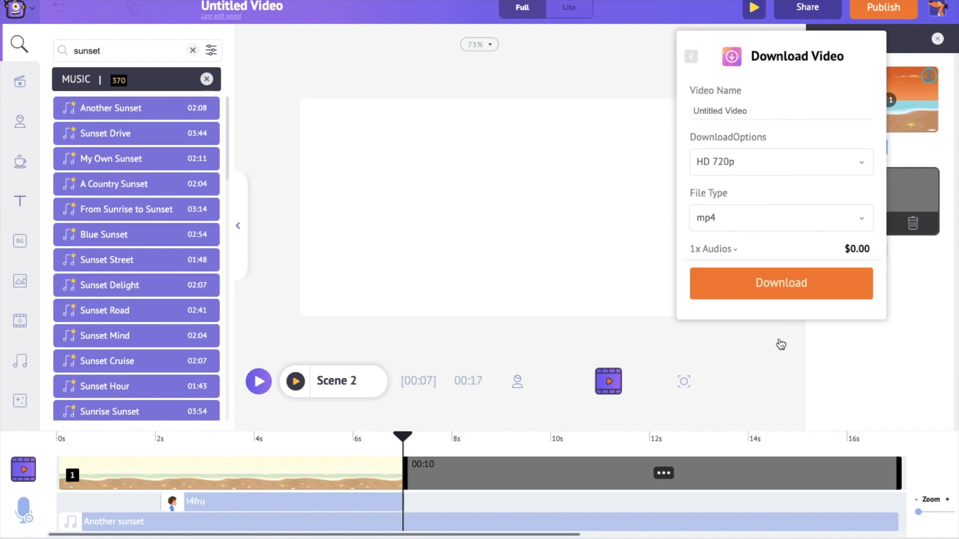